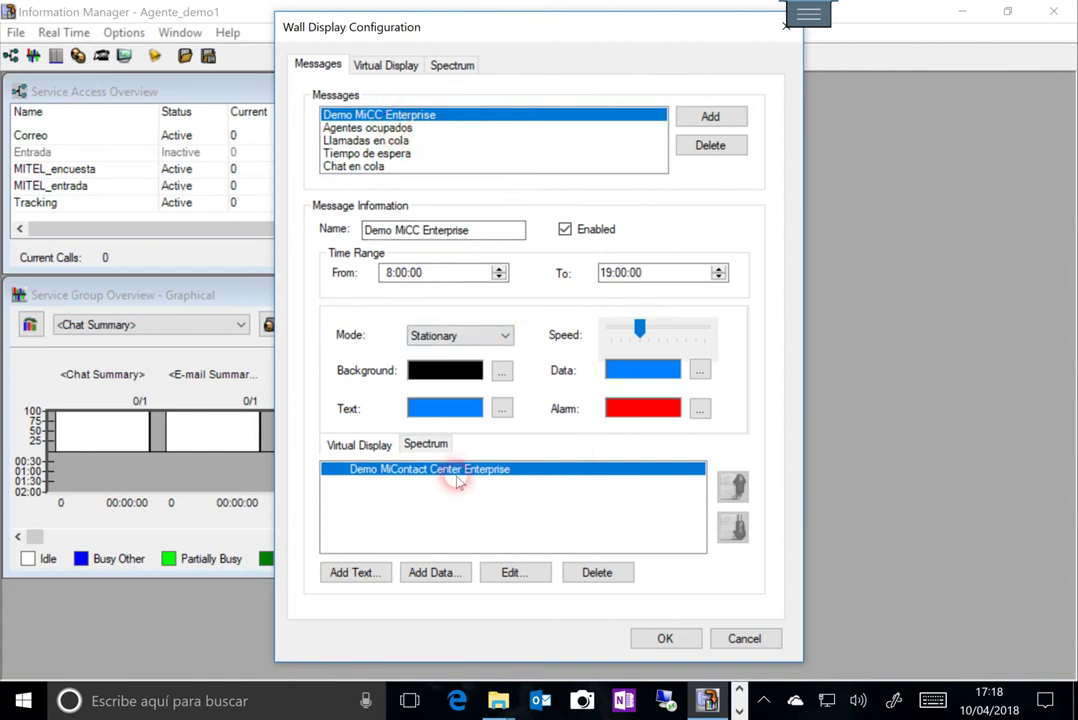
Step: Review the Agentes ocupados message and its Add Data properties, leaving the dialog without adding anything
left_click(368, 129)
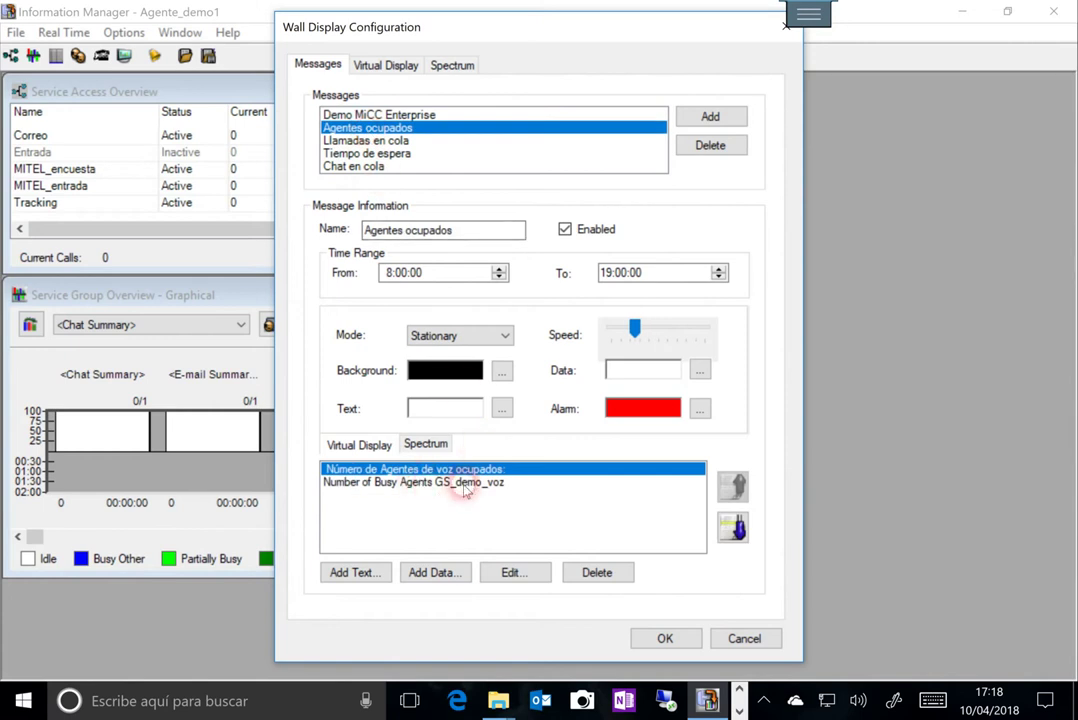
left_click(433, 573)
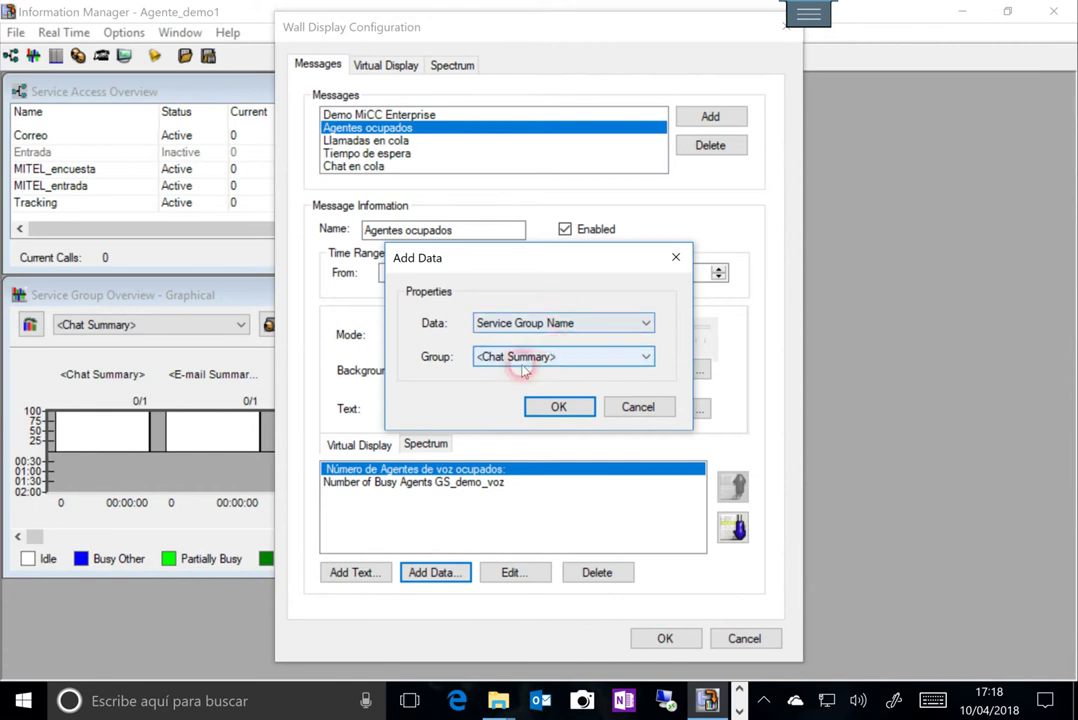
left_click(535, 363)
left_click(540, 360)
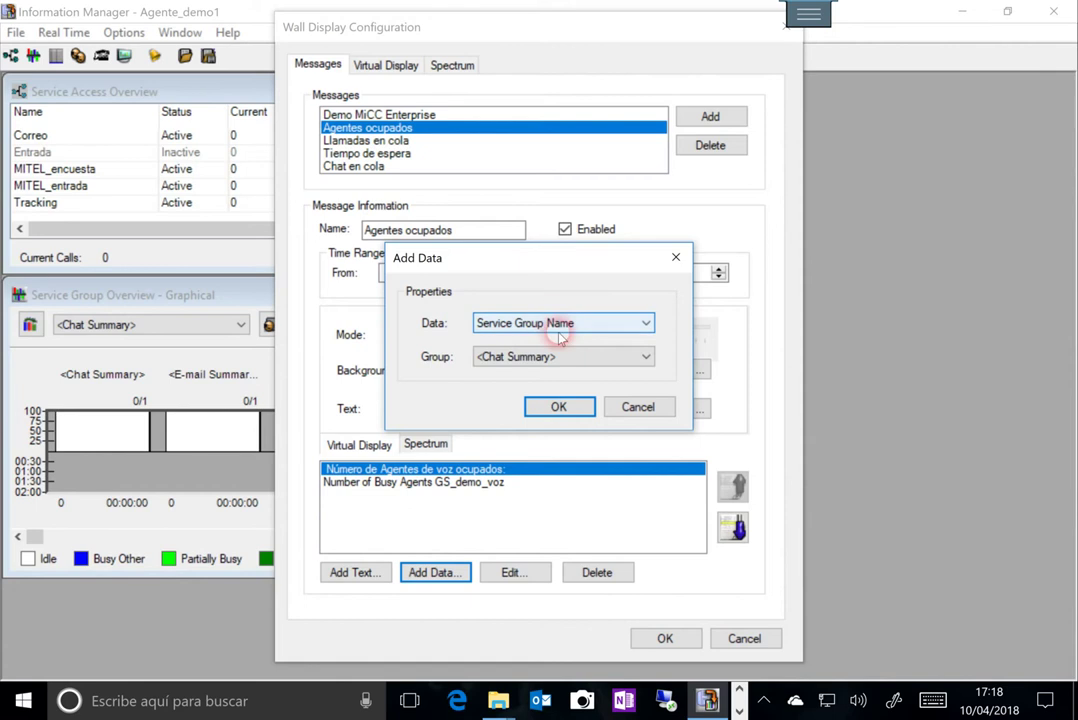
left_click(630, 403)
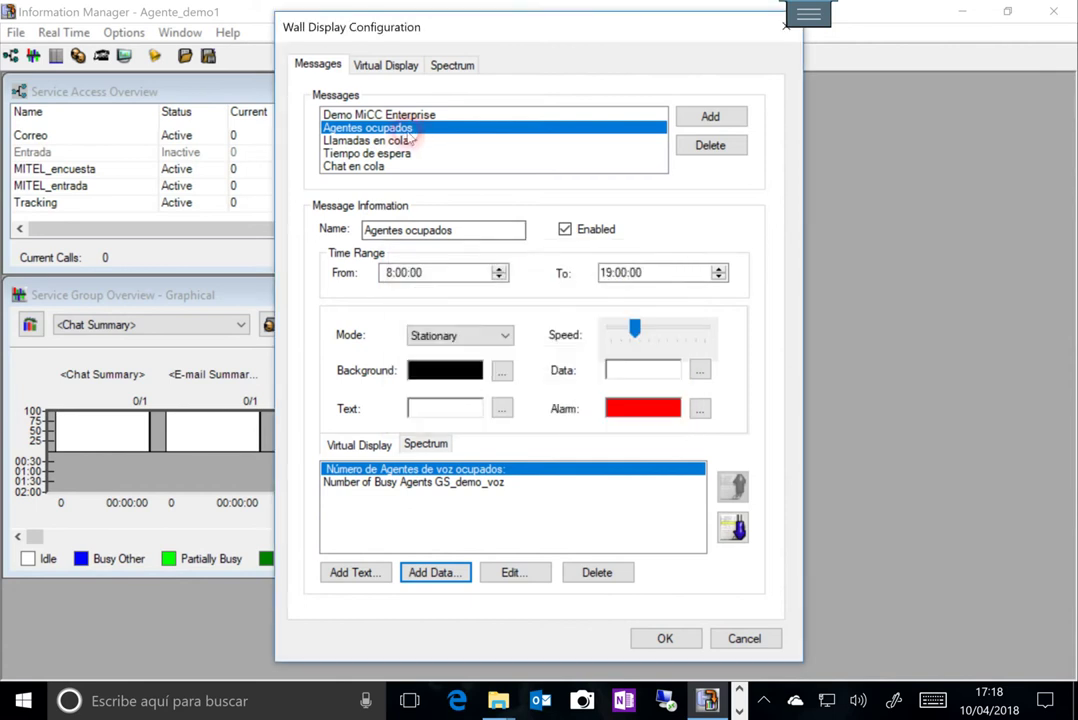
Step: Examine the data types and service groups that can be added to the Llamadas en cola message, without adding any
left_click(405, 140)
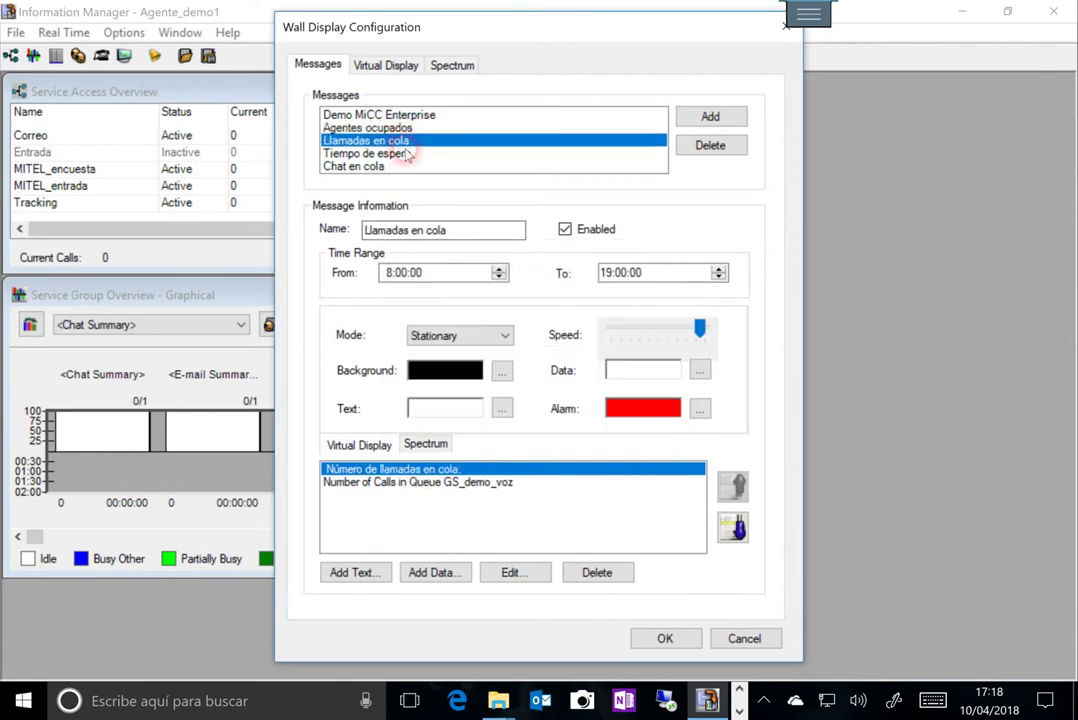
left_click(478, 484)
left_click(460, 573)
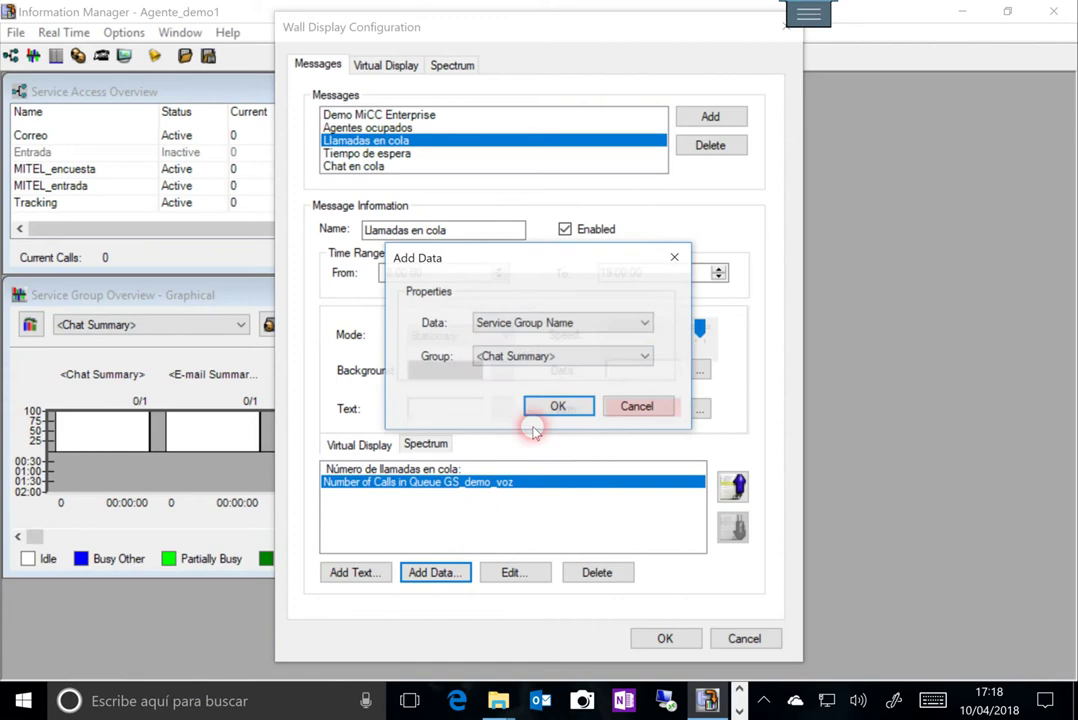
left_click(558, 322)
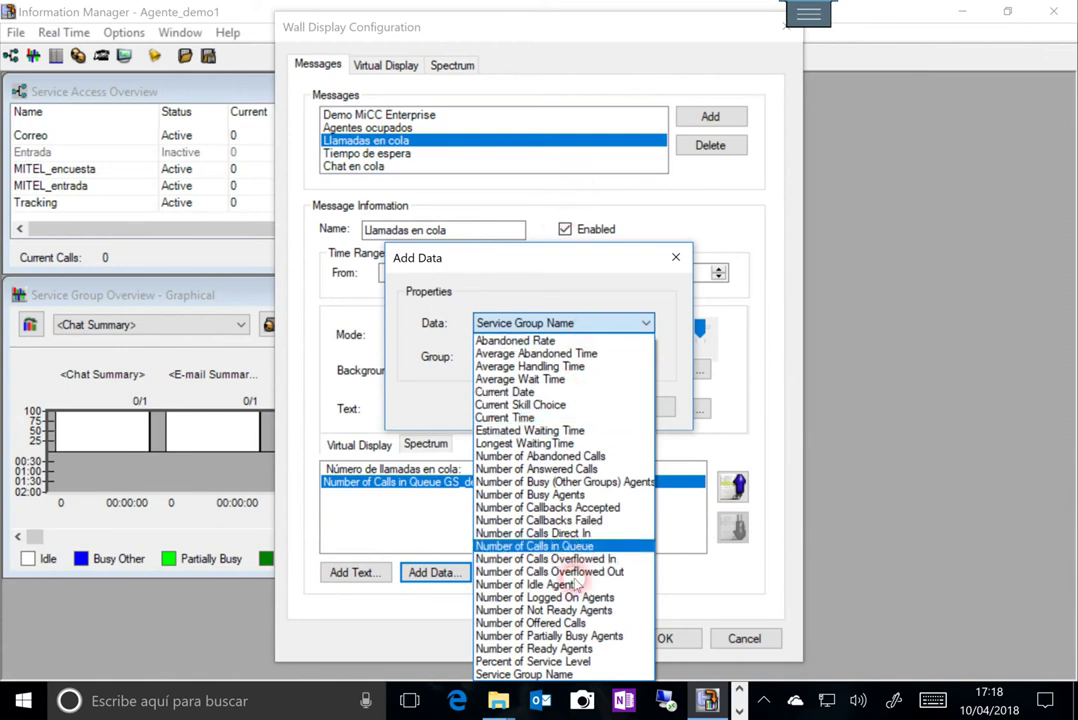
left_click(602, 288)
left_click(599, 352)
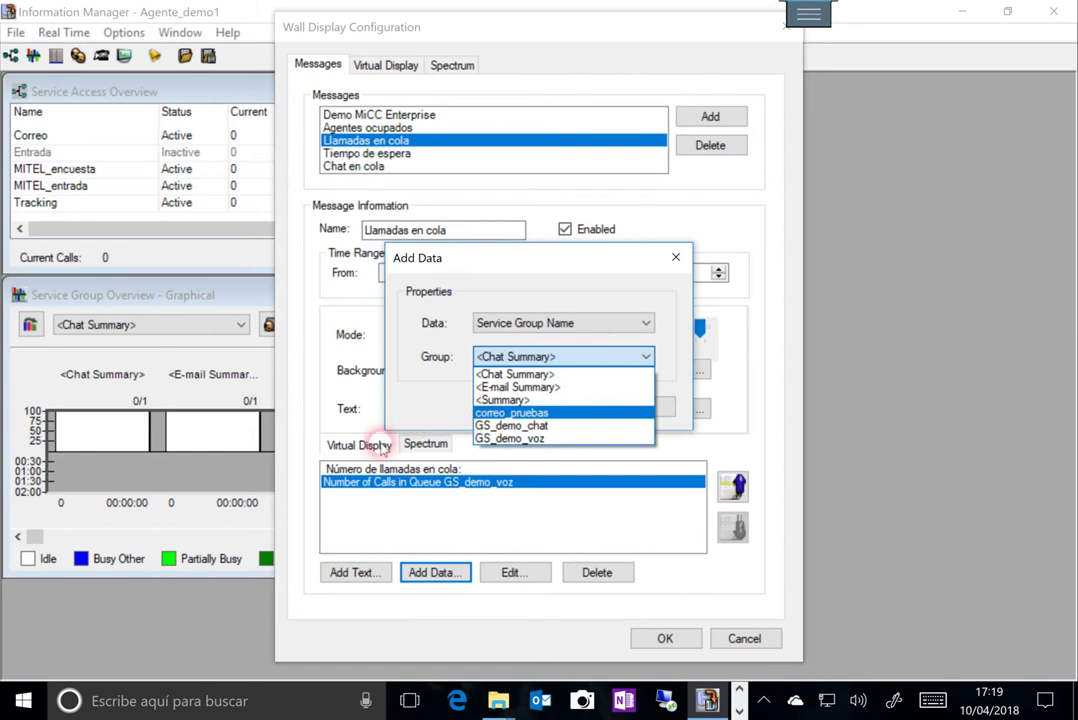
left_click(397, 417)
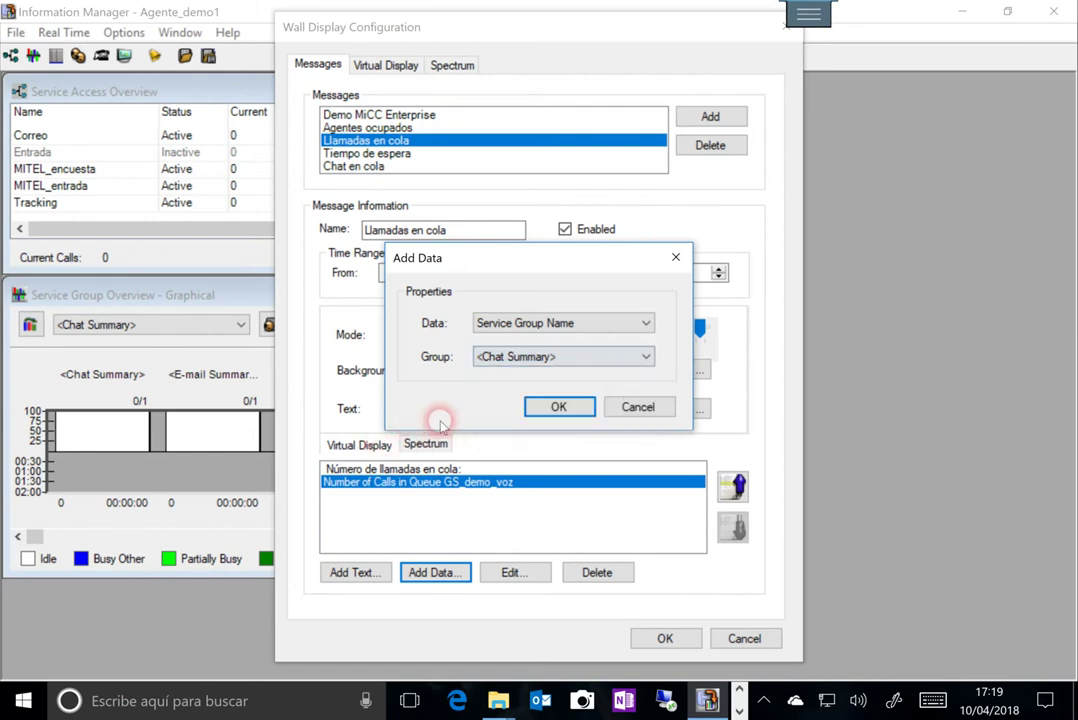
left_click(658, 410)
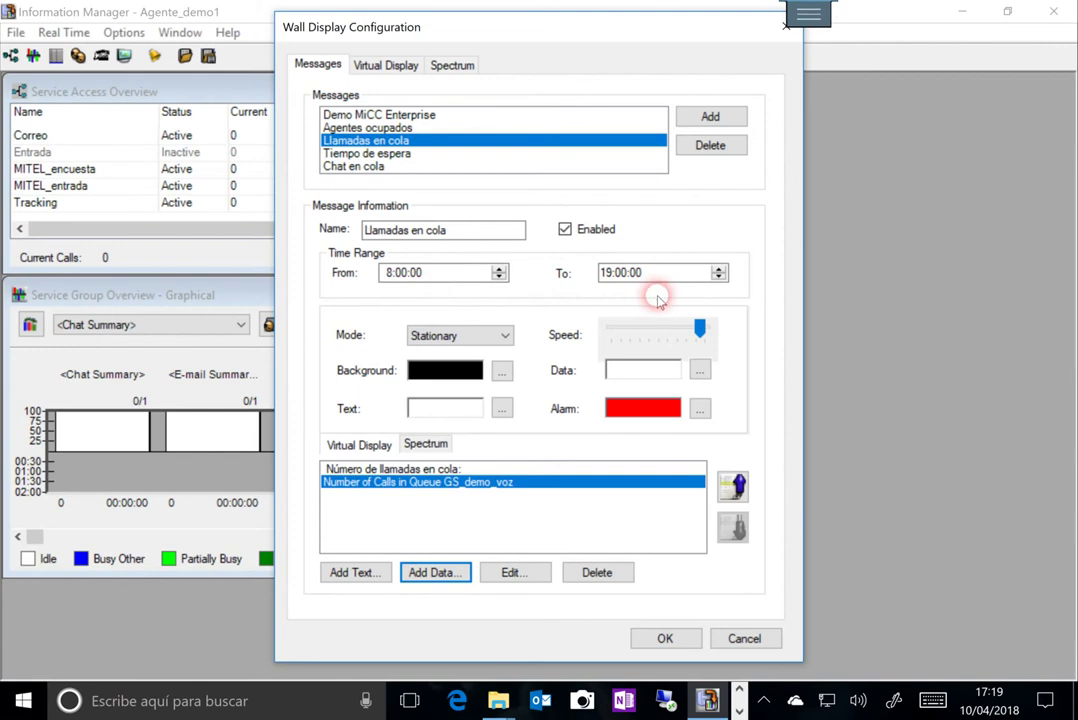
Step: Review the Virtual Display rows and settings of the wall display, and close the configuration
left_click(390, 67)
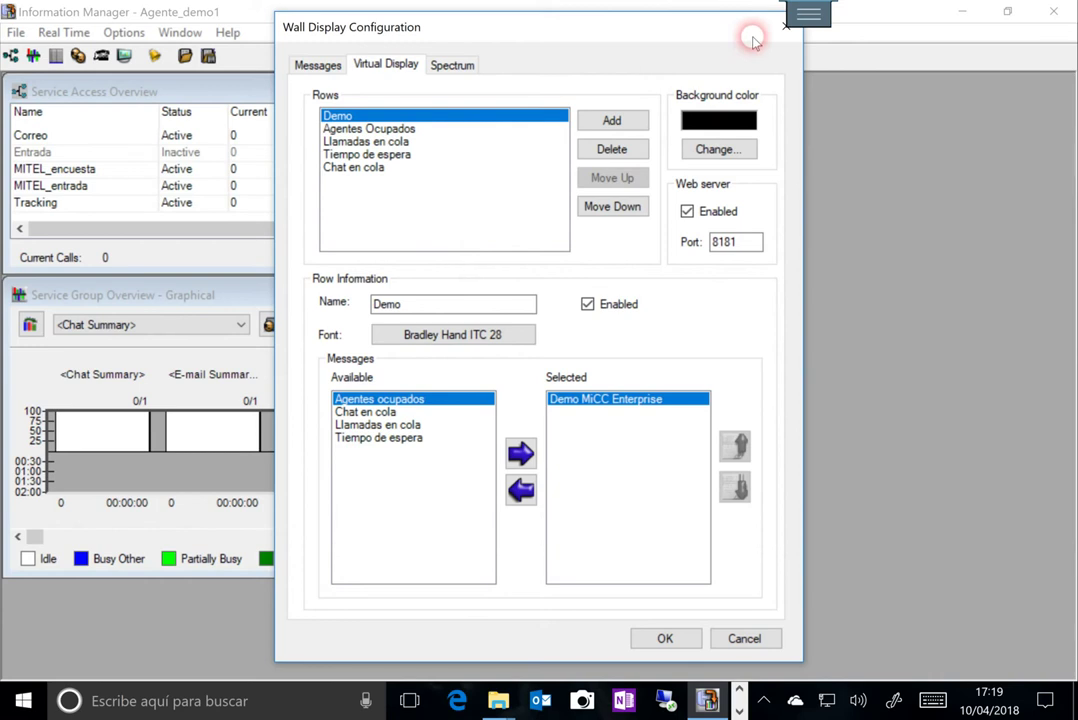
left_click_drag(754, 40, 680, 32)
left_click(708, 29)
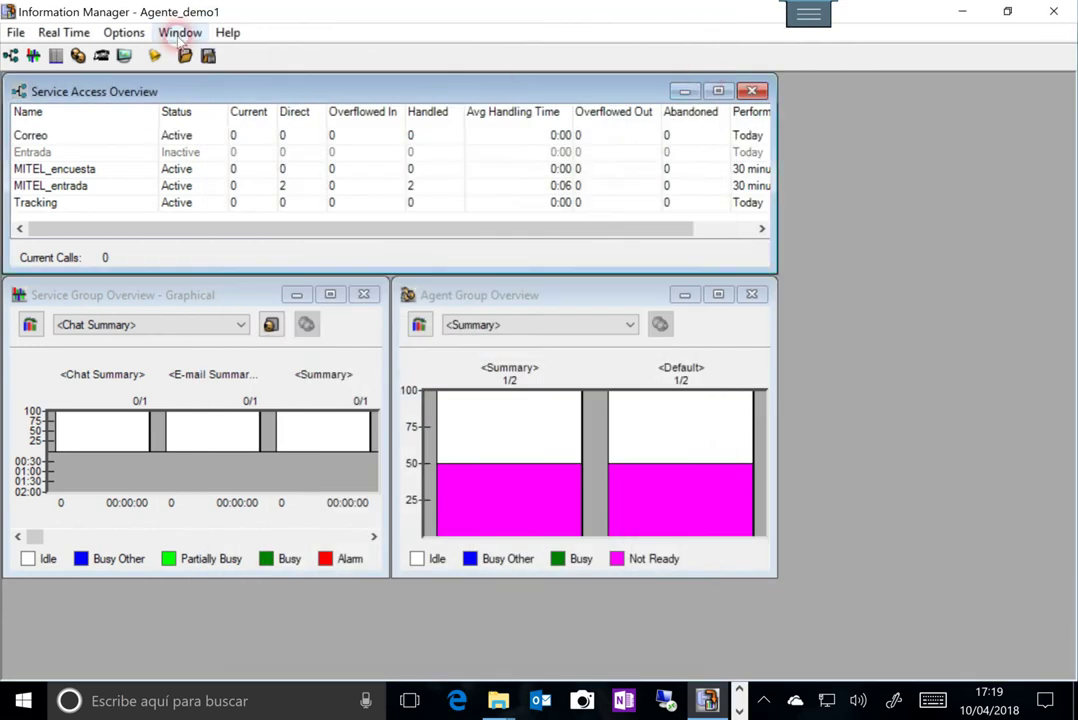
Step: Open the Virtual Wall Display and answer the incoming GS_demo_voz service call
left_click(55, 32)
left_click(79, 147)
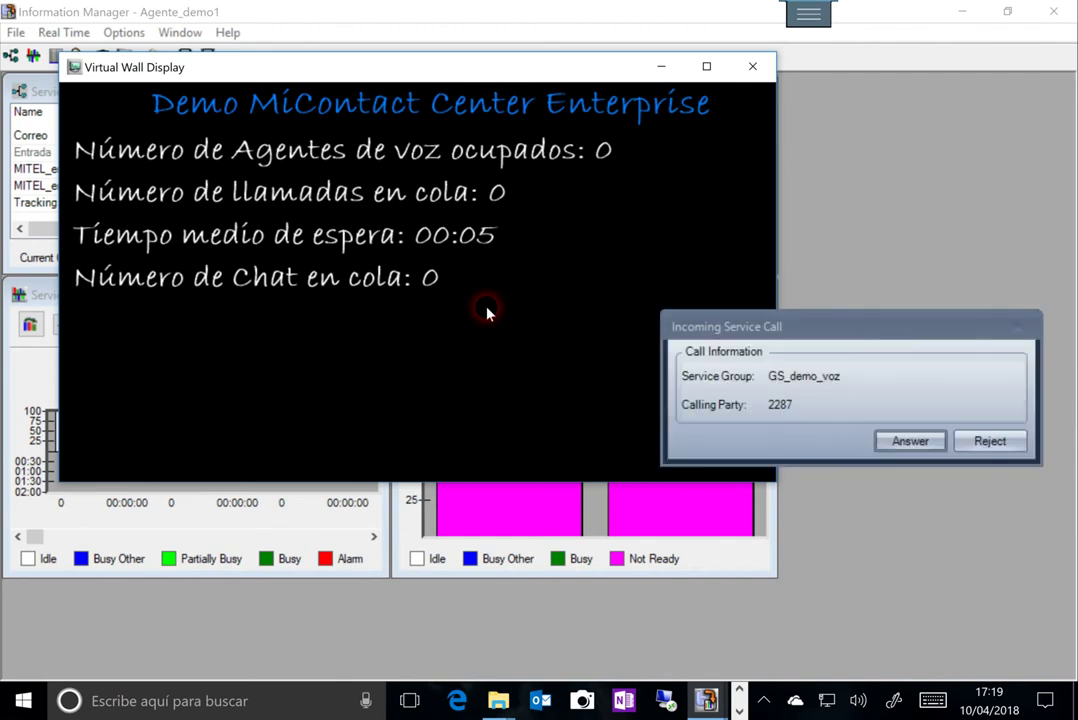
left_click(900, 443)
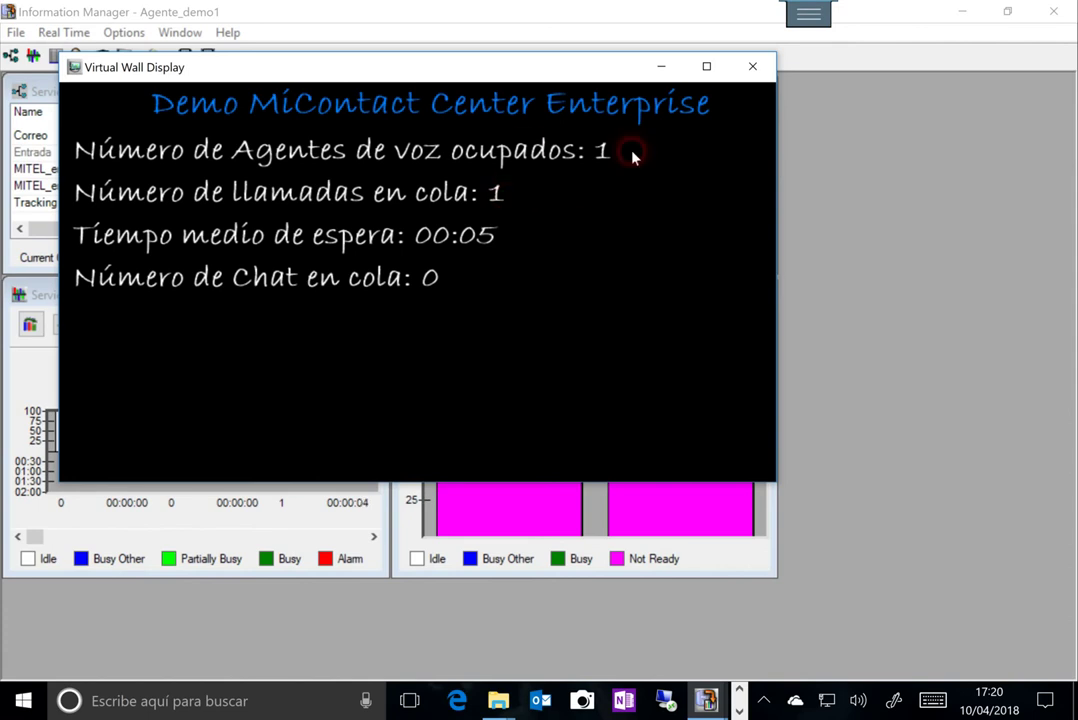
Step: Switch to the Agent application and place its window beside the Virtual Wall Display
left_click(739, 690)
left_click(618, 708)
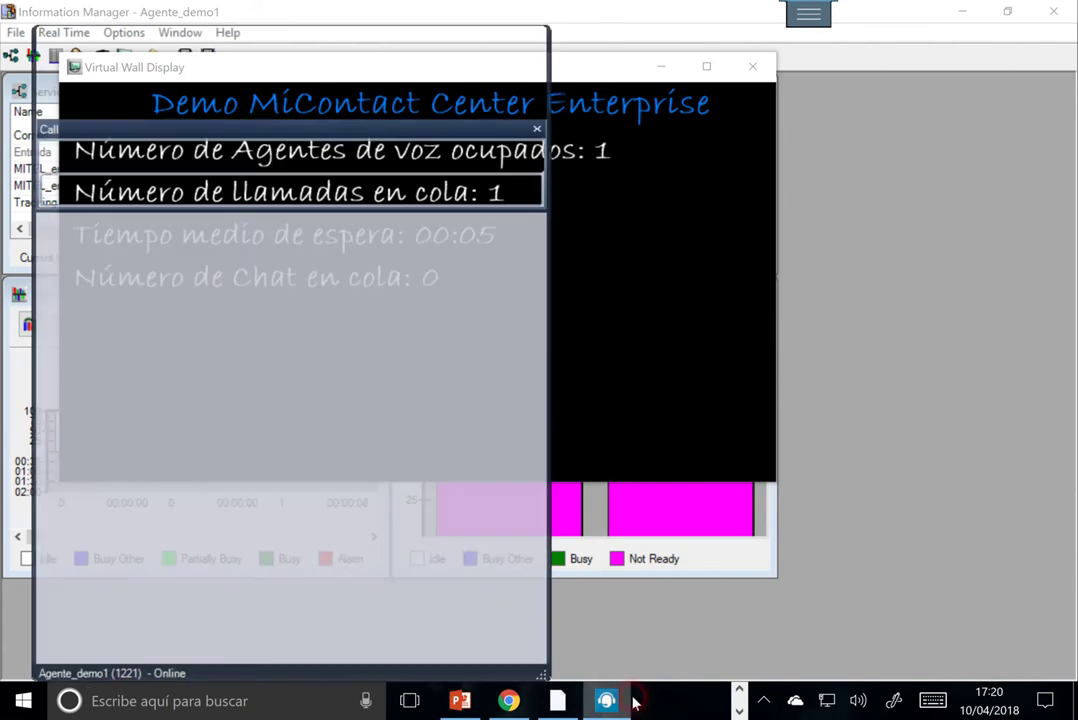
left_click_drag(395, 30, 1074, 48)
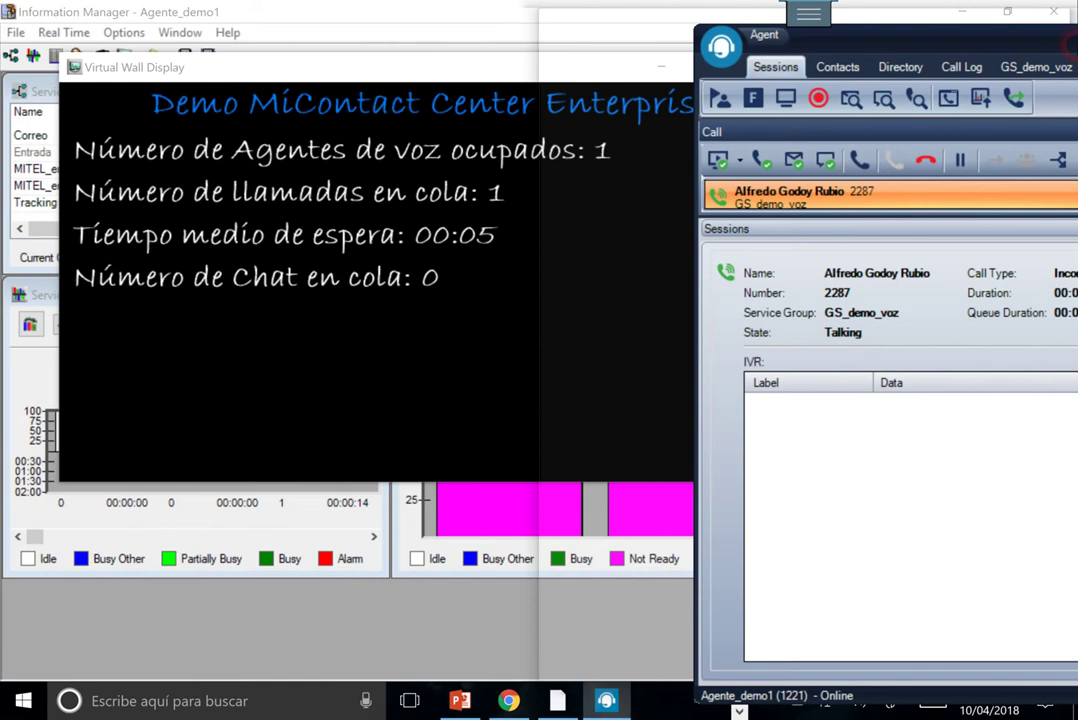
left_click_drag(1070, 45, 940, 15)
Step: End the current call and answer the next incoming GS_demo_voz service call
left_click(786, 136)
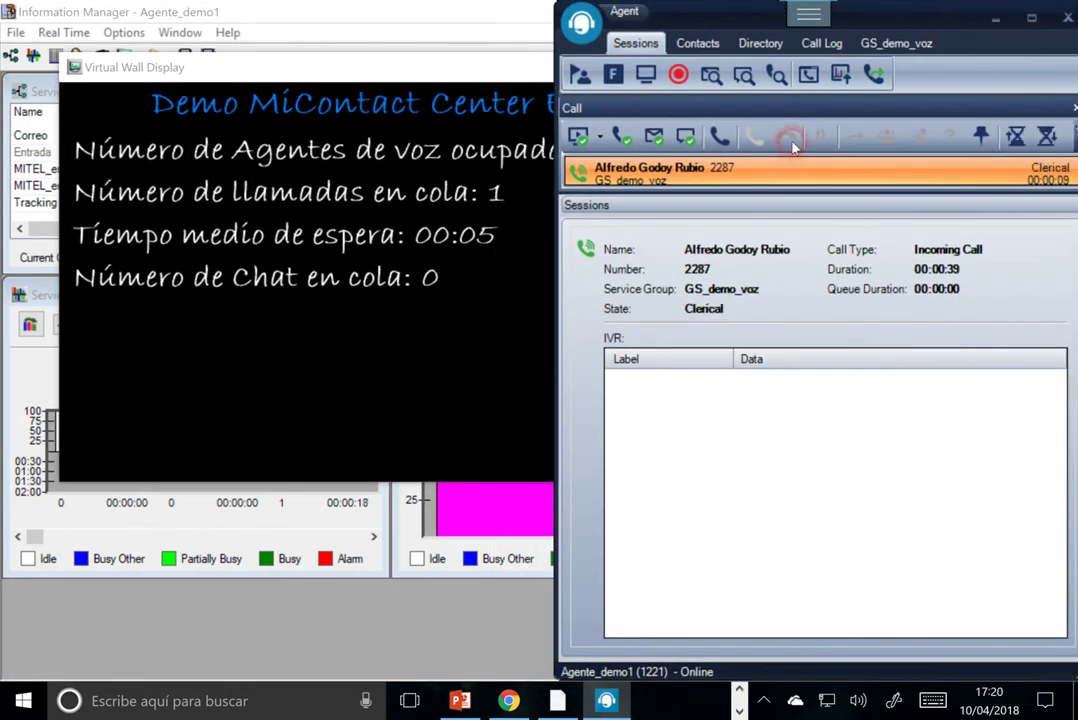
left_click(640, 225)
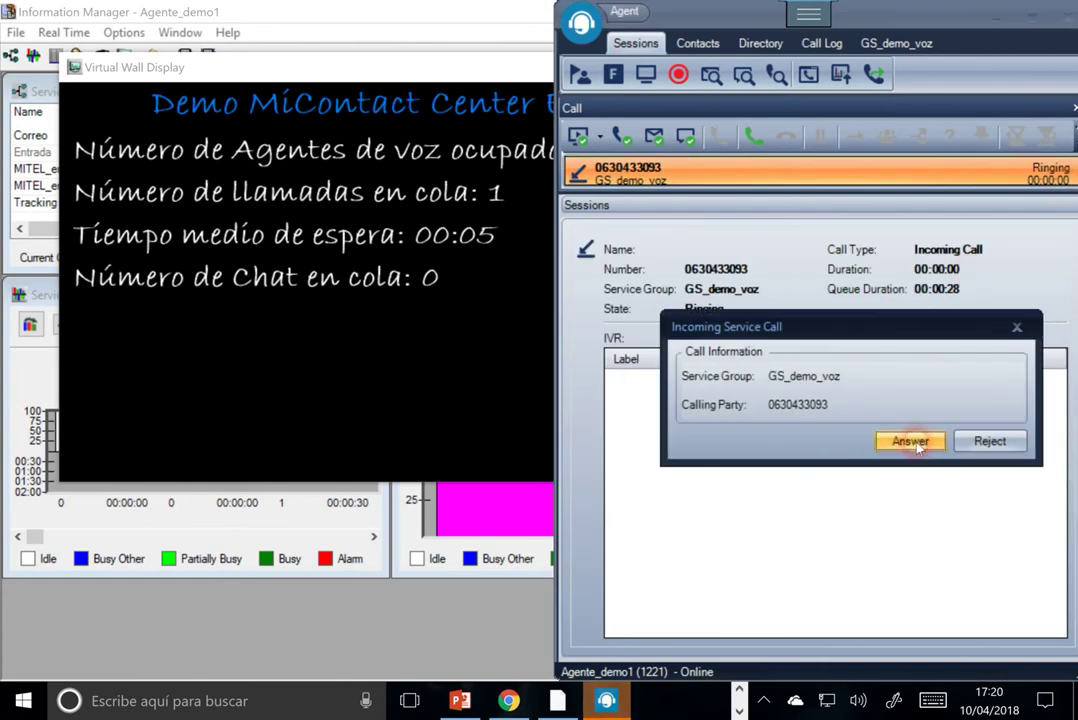
left_click(912, 442)
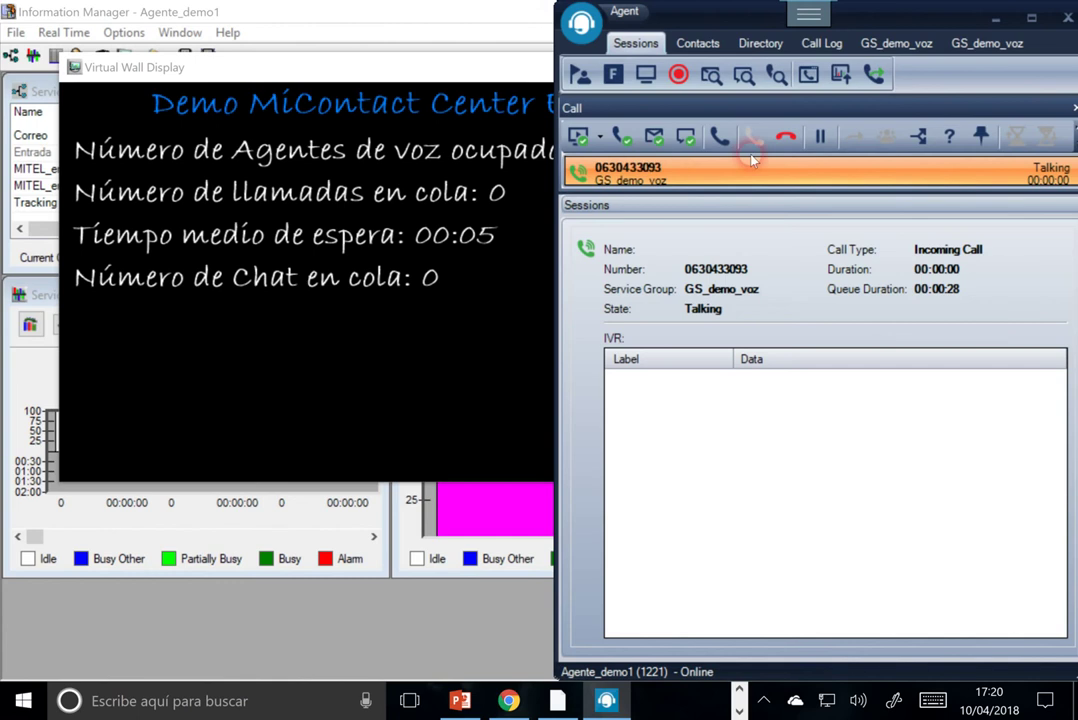
Step: Move the Virtual Wall Display clear of the Agent window and examine its queued-calls and average-wait rows
left_click_drag(409, 68, 354, 111)
left_click(419, 225)
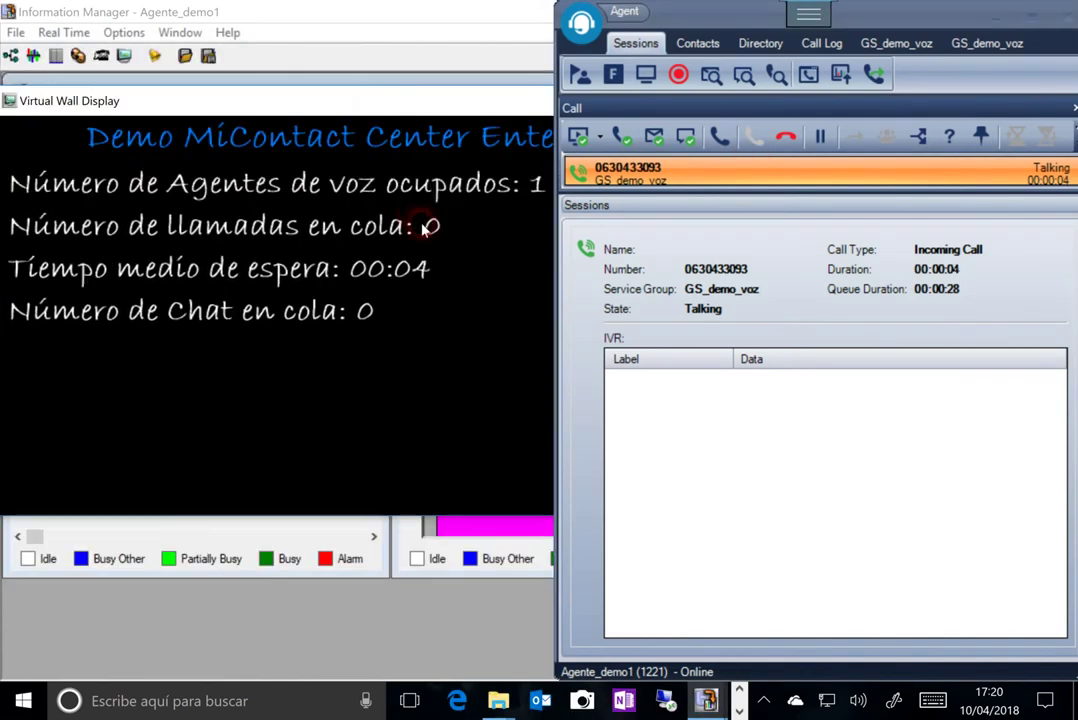
left_click(437, 250)
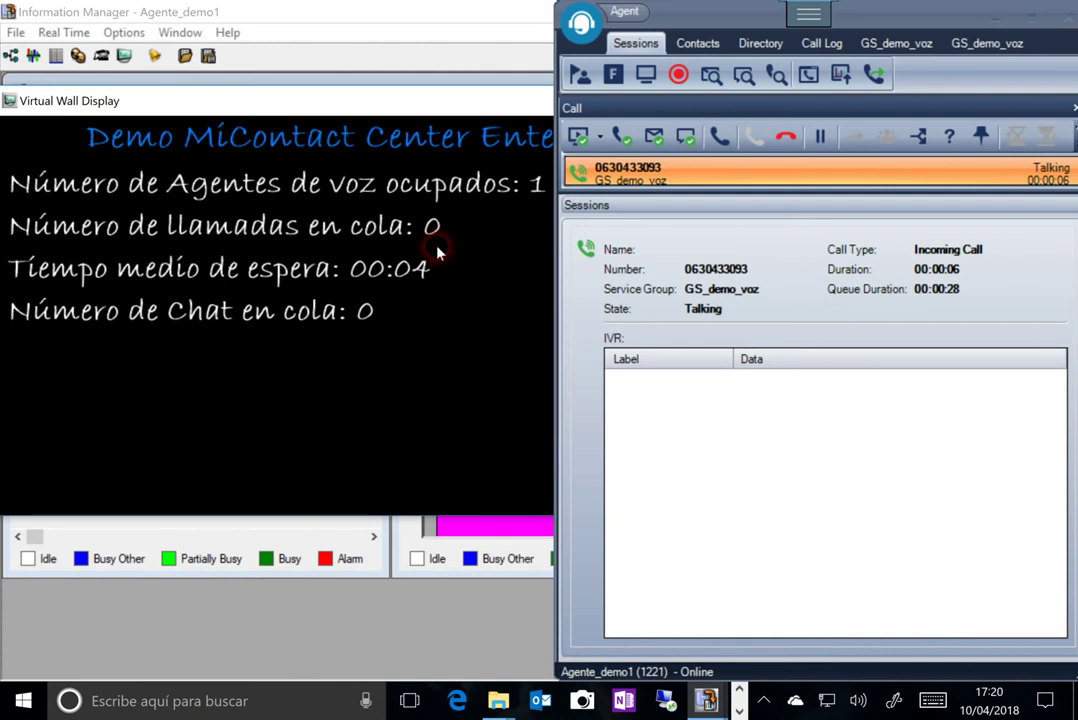
left_click(281, 276)
left_click(412, 268)
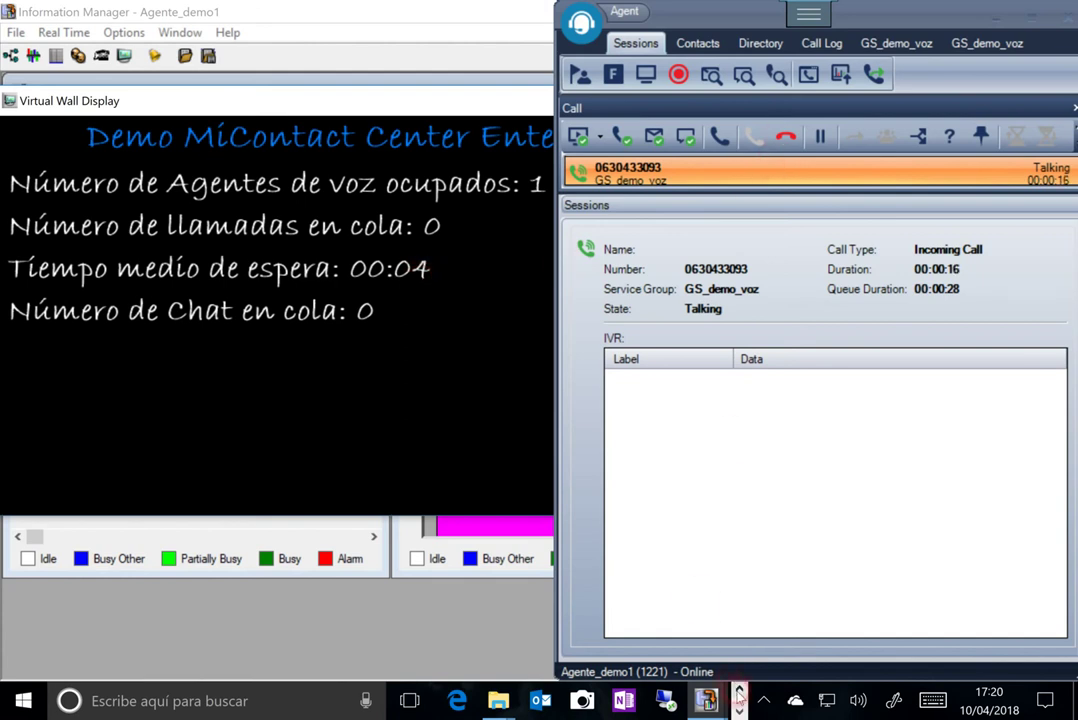
Step: Switch to Chrome, clear the Agent window out of the way and open the Demo CHAT page
left_click(739, 706)
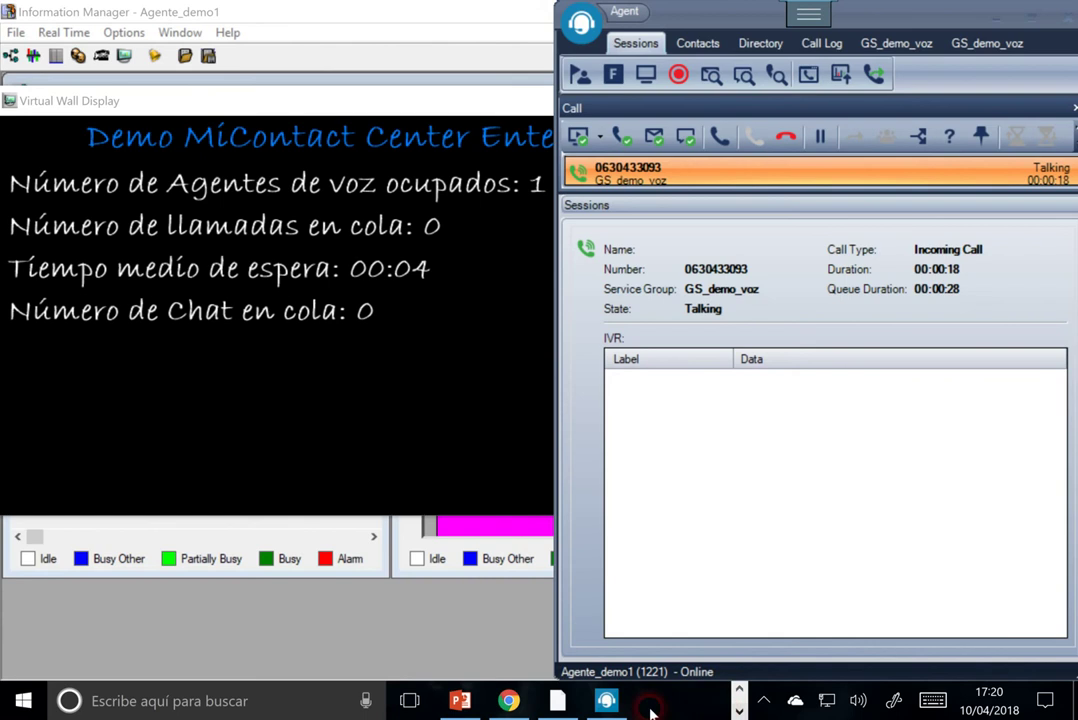
left_click(509, 700)
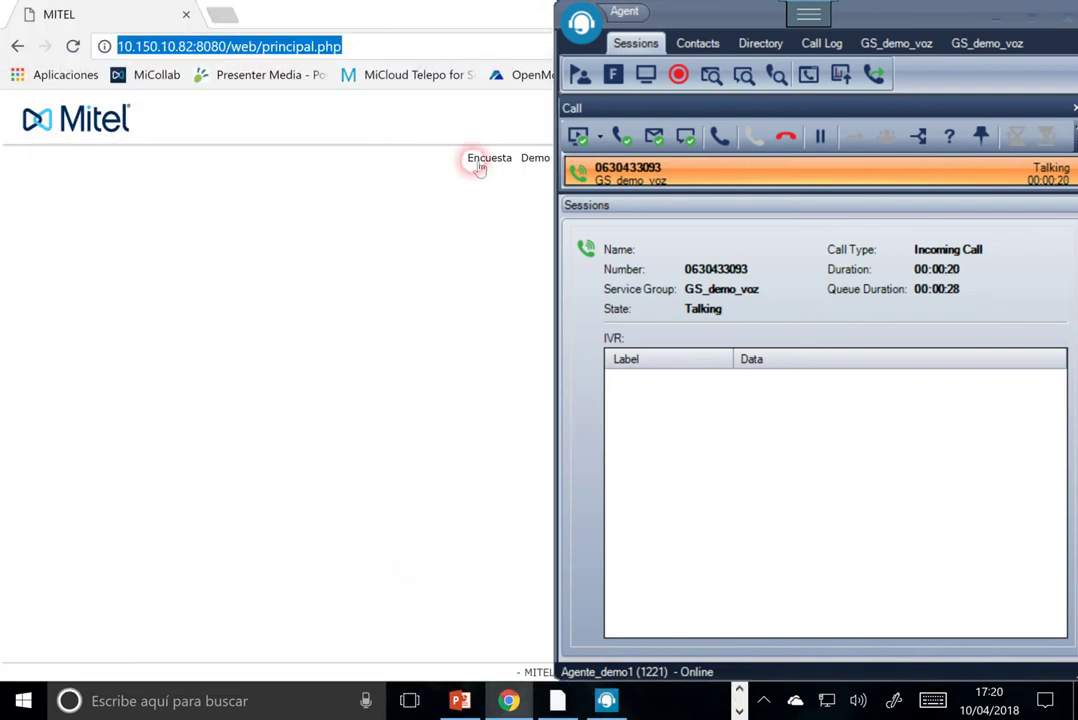
left_click(1060, 14)
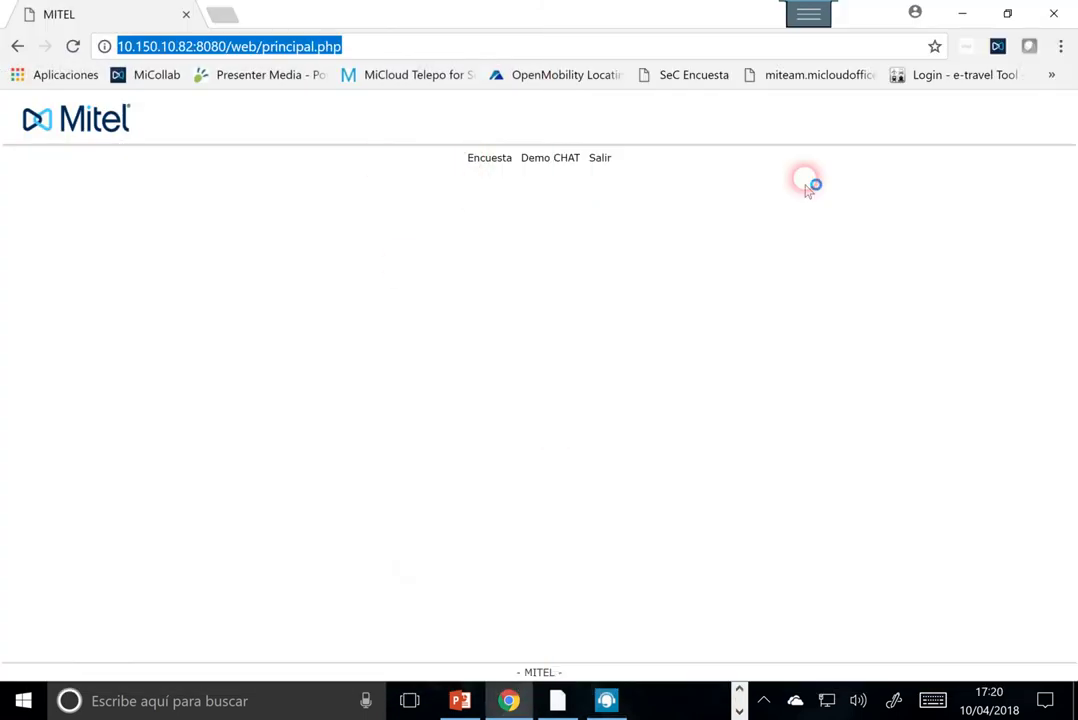
left_click(570, 162)
Step: Fill in the customer's name and e-mail with placeholder text and open the chat session
left_click(548, 258)
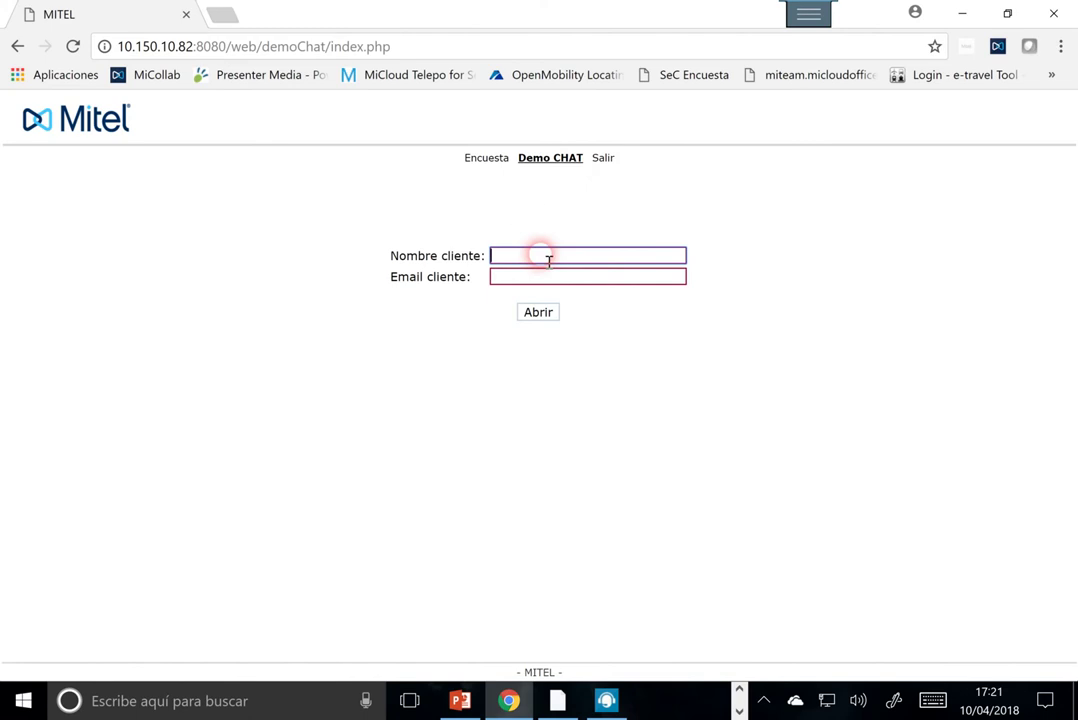
type("adfads")
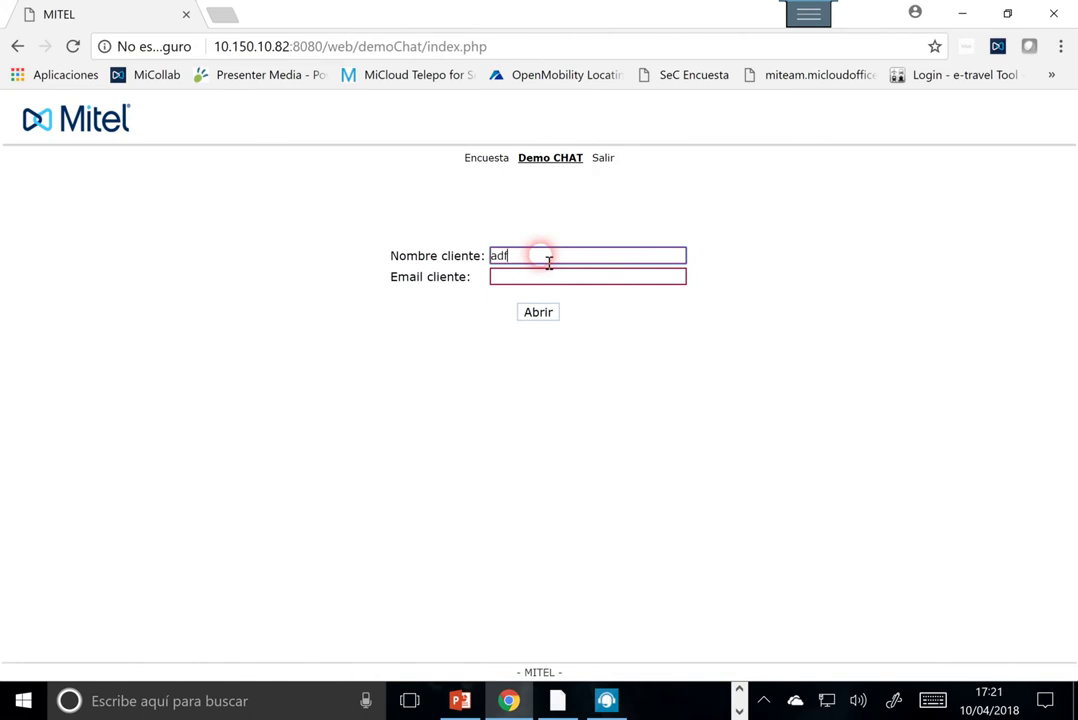
left_click(628, 280)
type("asdfhd")
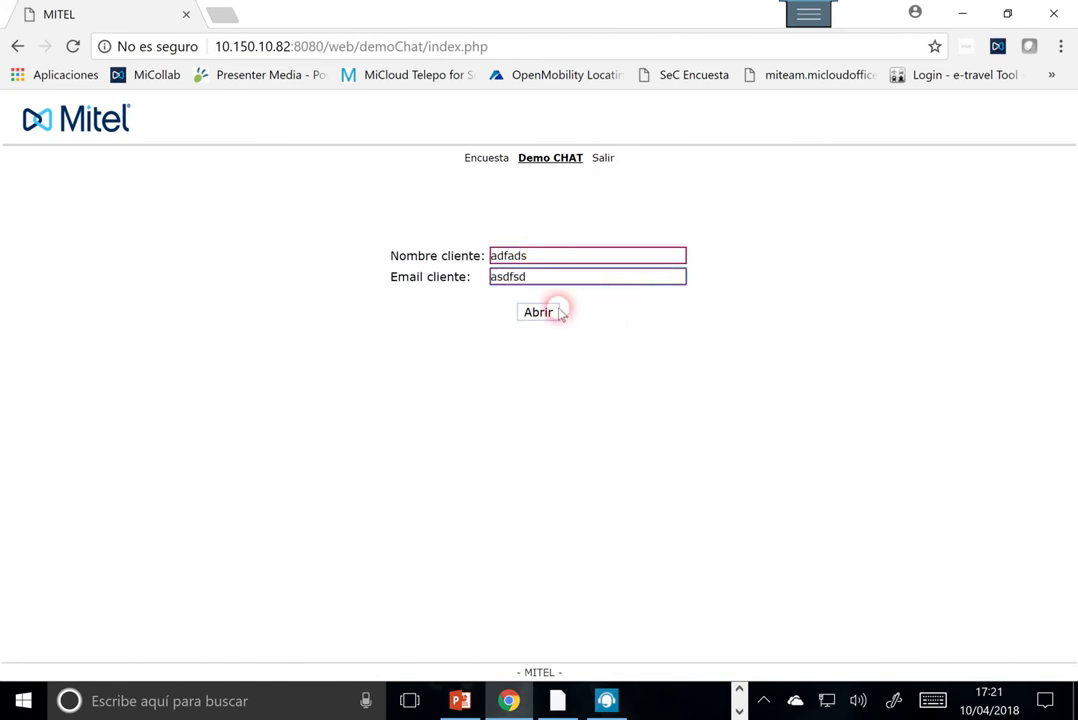
left_click(554, 310)
Step: Send the message "Hola" in the customer chat and make the chat window narrower
left_click(415, 397)
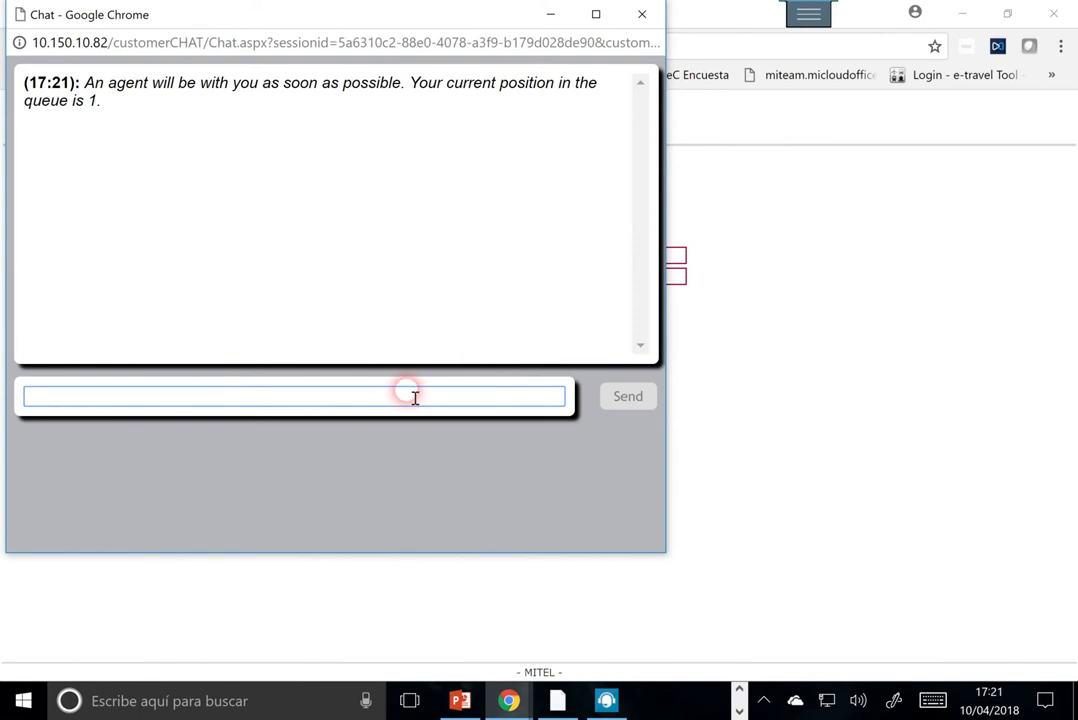
type("Hola")
key("Return")
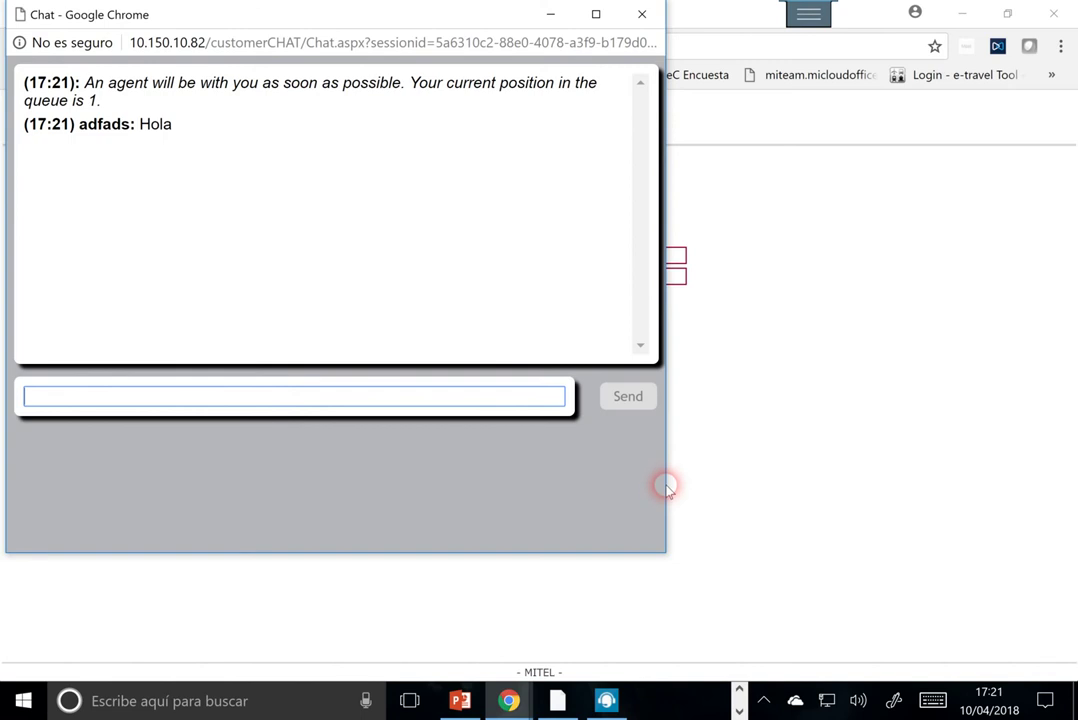
left_click_drag(666, 487, 540, 472)
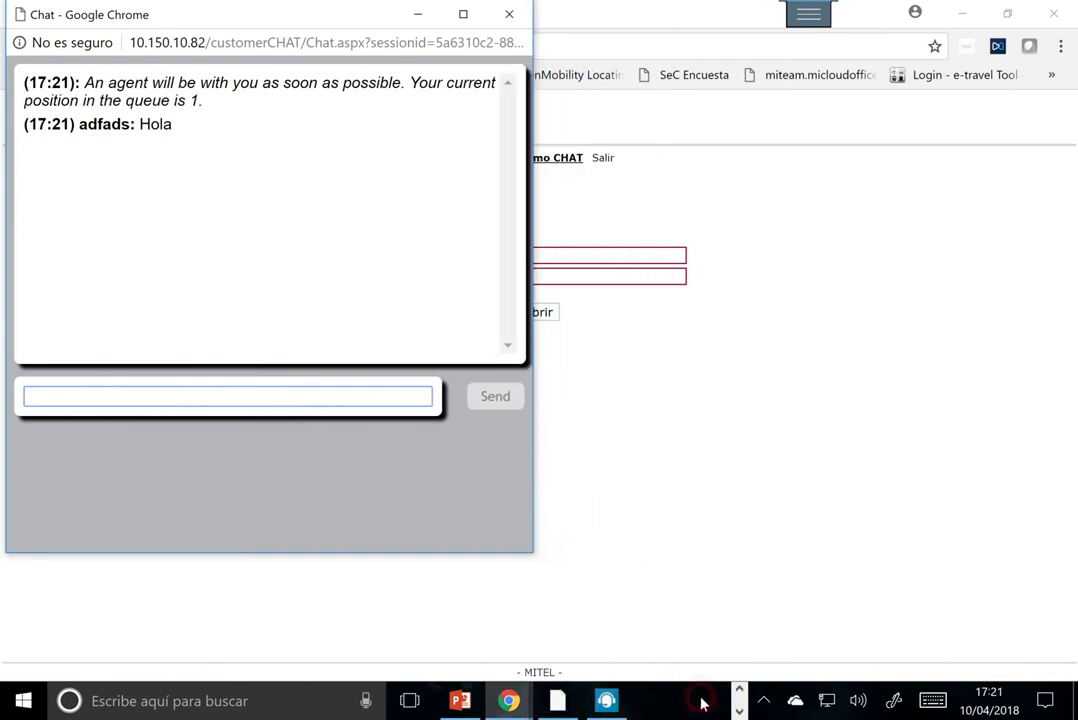
Step: Switch back to Information Manager, reposition the Virtual Wall Display slightly and check its Chat en cola row
left_click(738, 708)
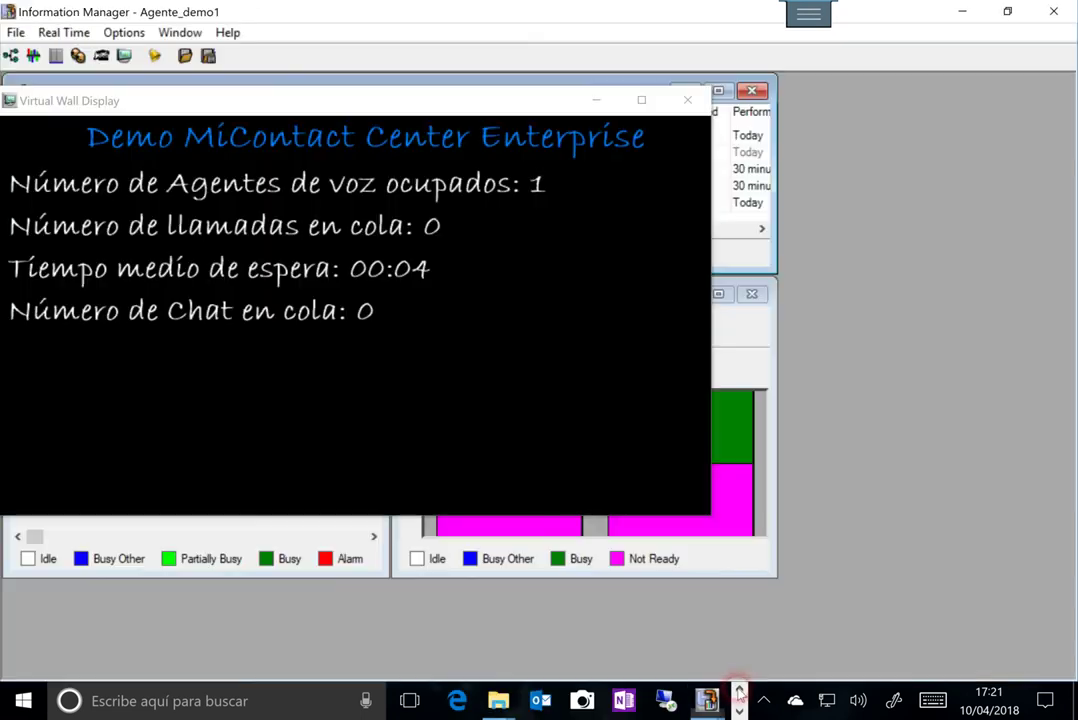
left_click(533, 400)
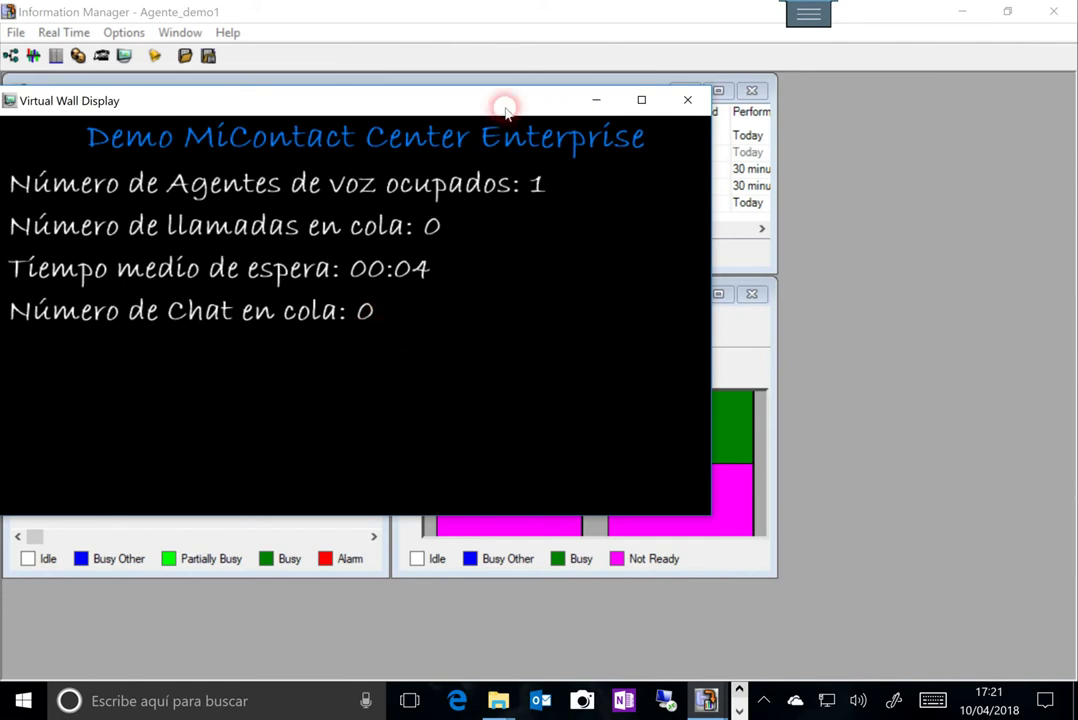
left_click_drag(505, 106, 515, 103)
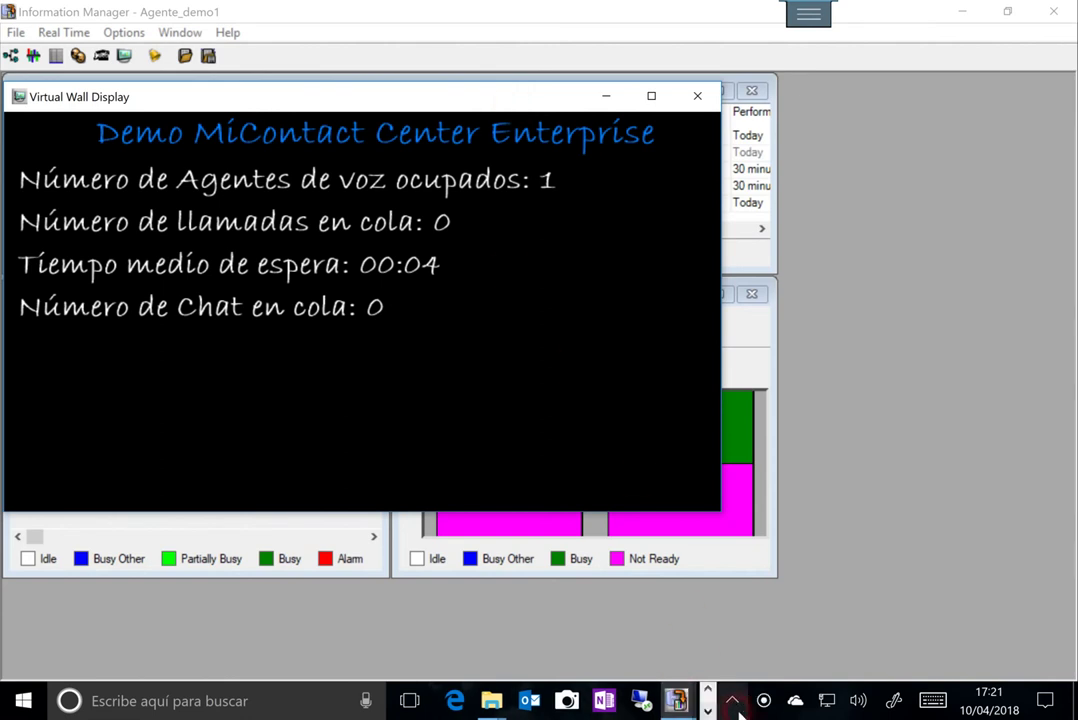
left_click(733, 702)
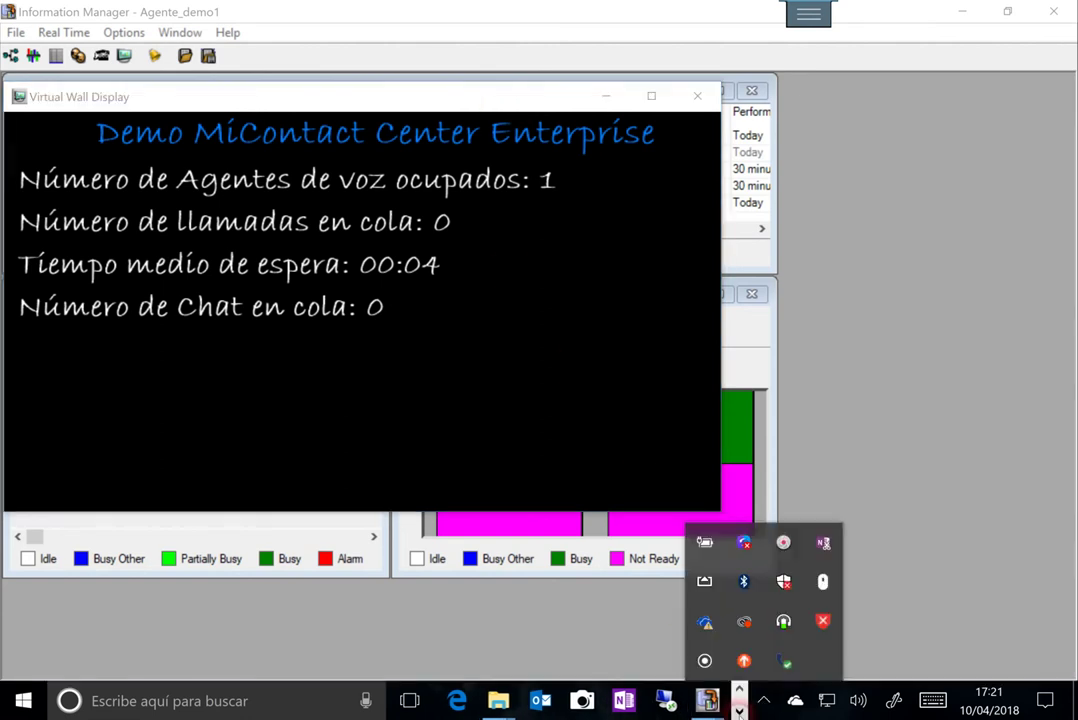
Step: Switch to the Agent application, set all media including chat to ready and hang up the active voice call
left_click(739, 709)
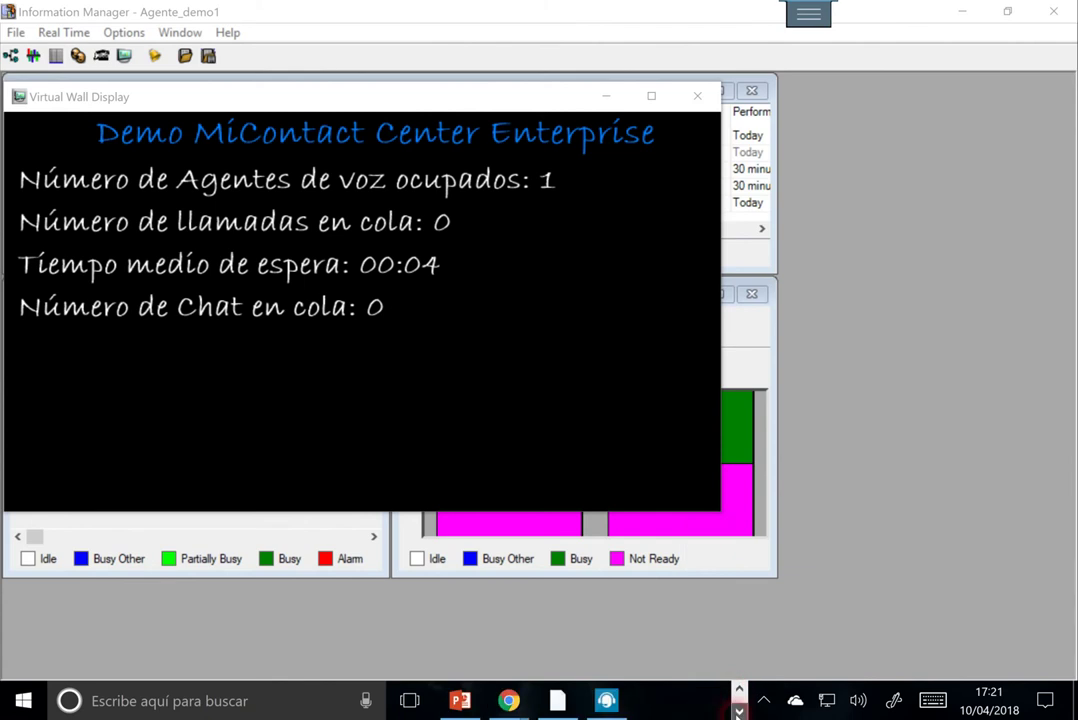
left_click(606, 700)
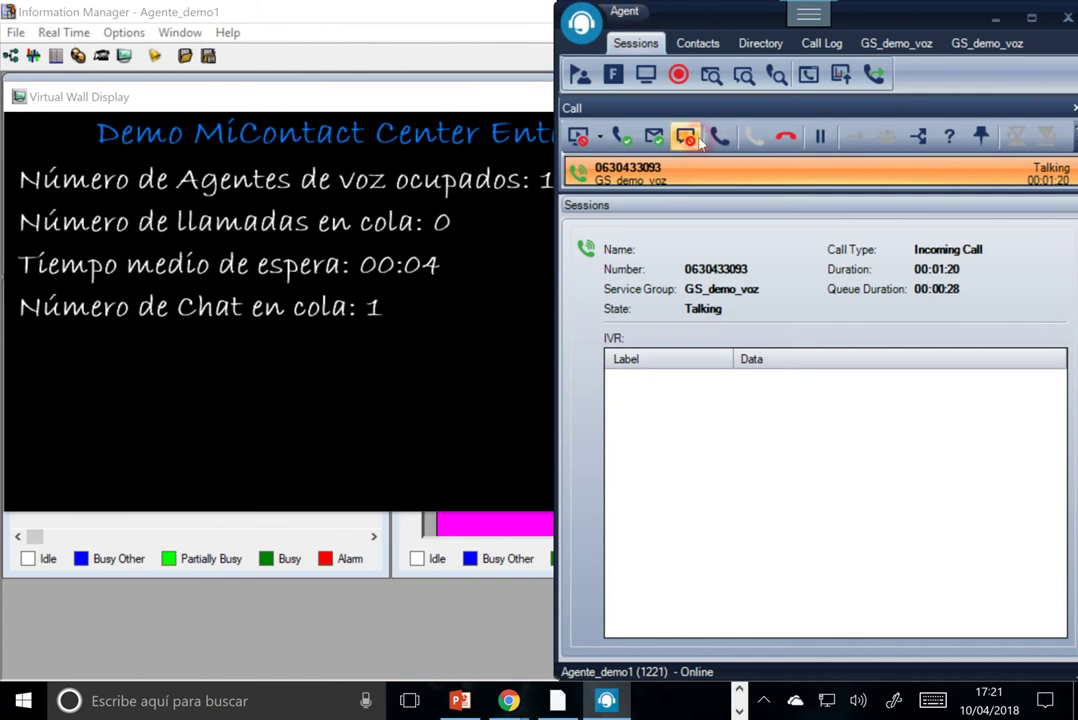
left_click(578, 140)
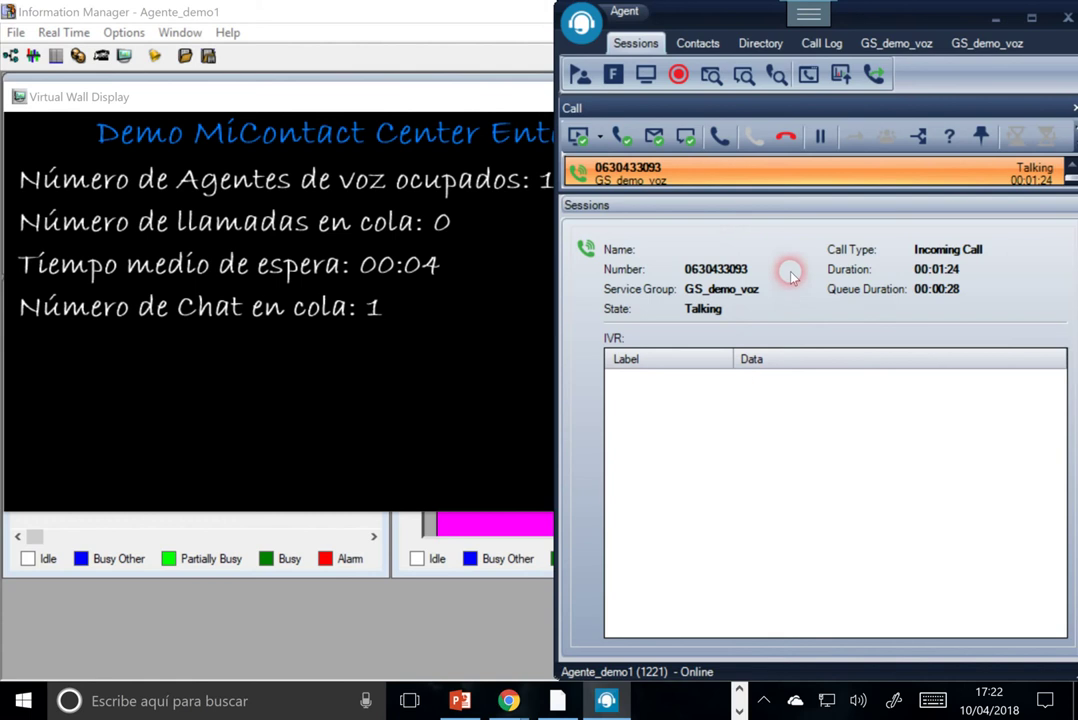
left_click(786, 137)
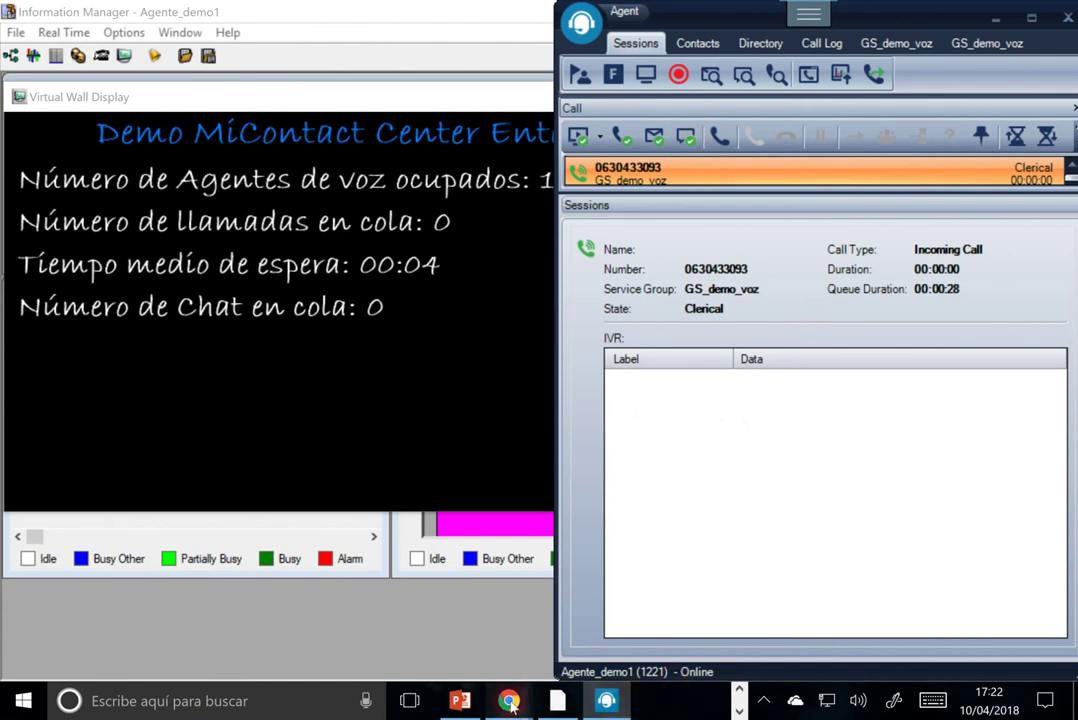
Step: Bring the Chrome customer chat window up beside Agent and answer the chat offered from GS_demo_chat
mouse_move(510, 703)
left_click(570, 630)
left_click(236, 398)
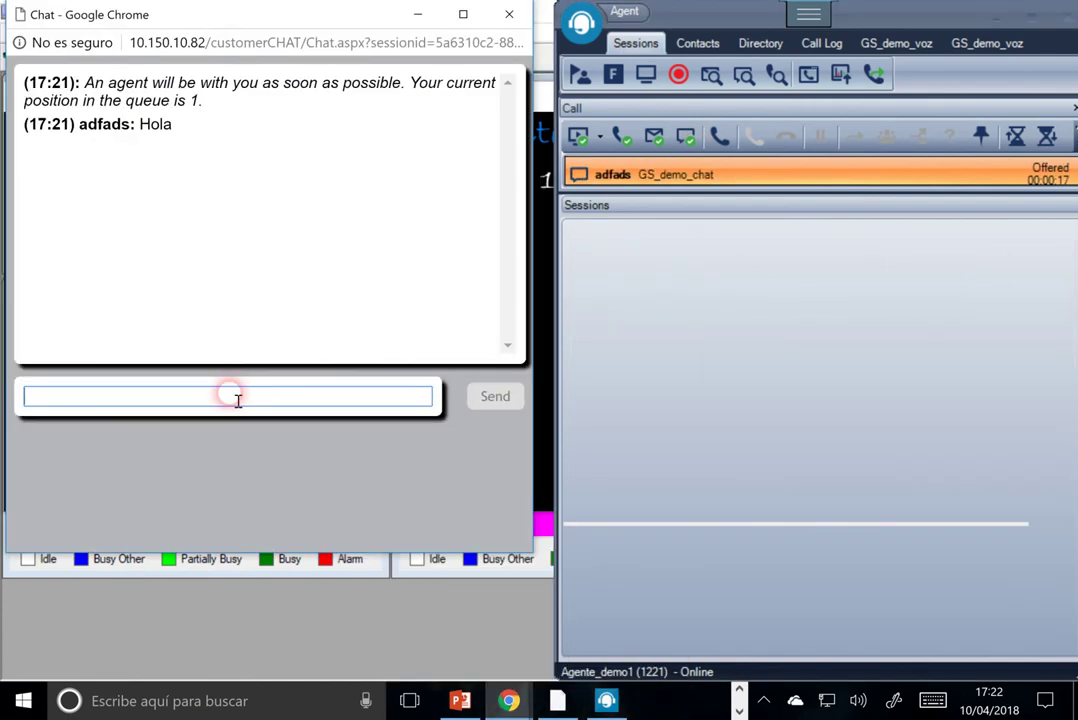
left_click(650, 421)
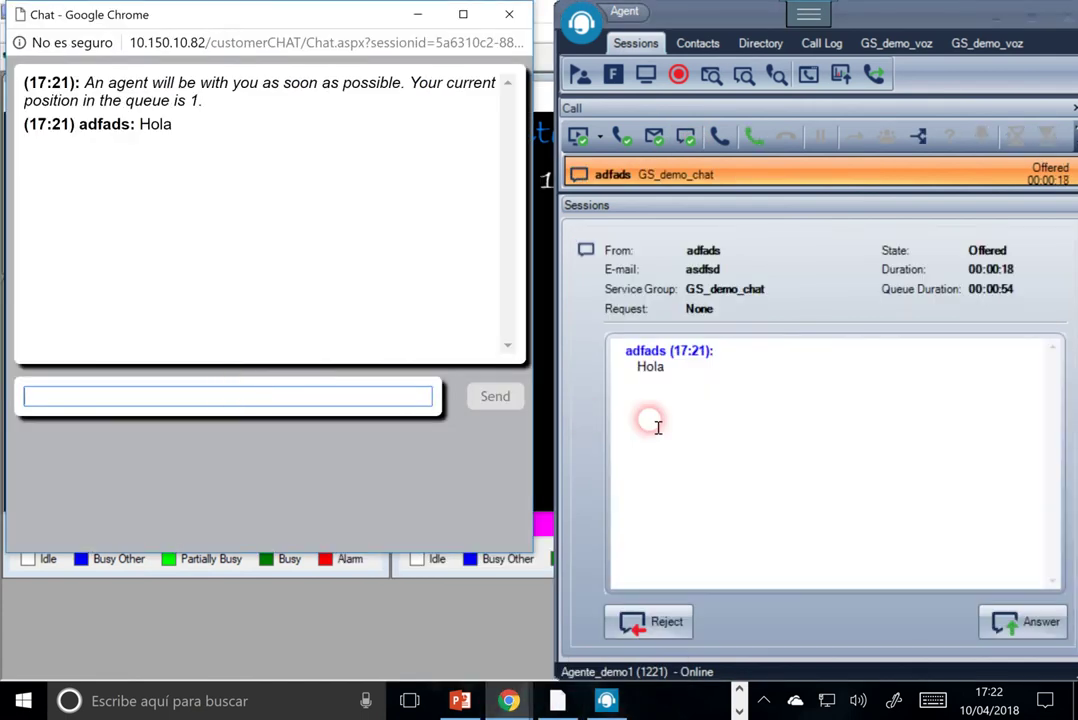
left_click(1022, 612)
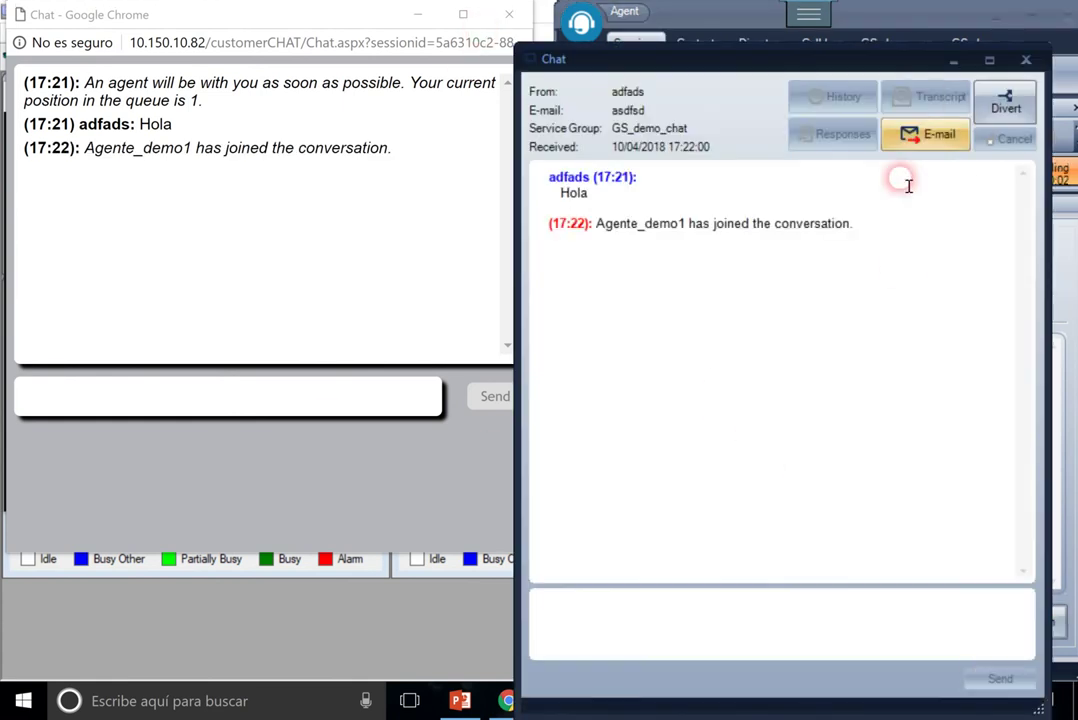
Step: Send the agent reply "Hola en que puedo ayudarte?", minimise the agent's chat window and bring the wall display forward
left_click(715, 623)
type("Hola en que puedo ay")
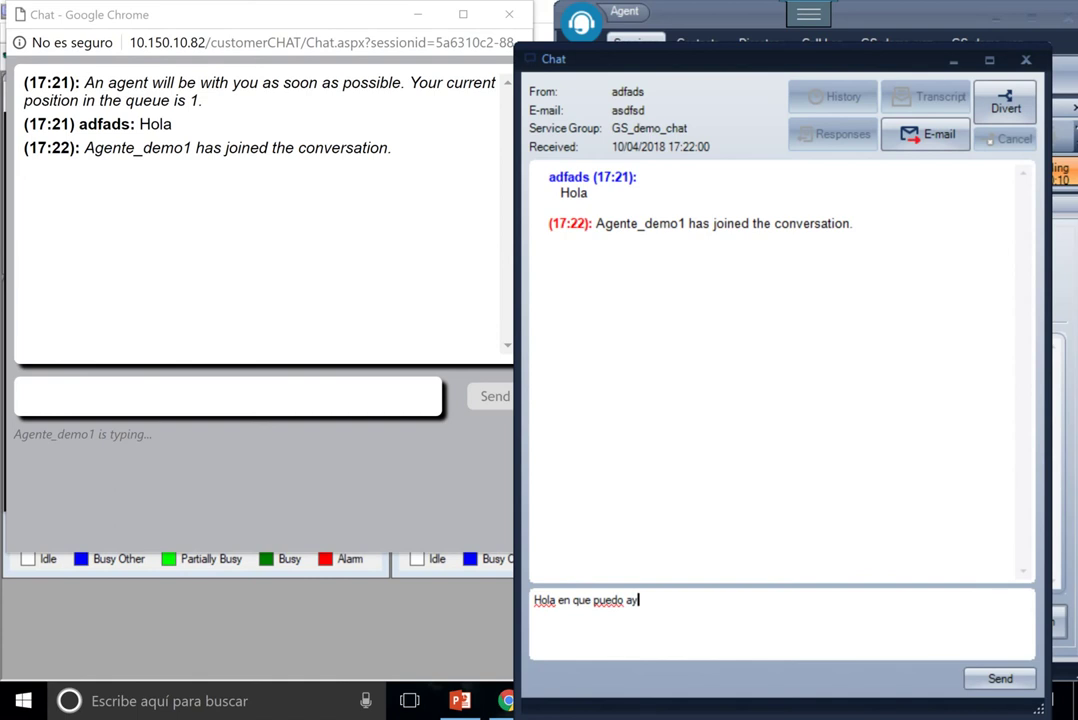
type("udarte?")
key("Return")
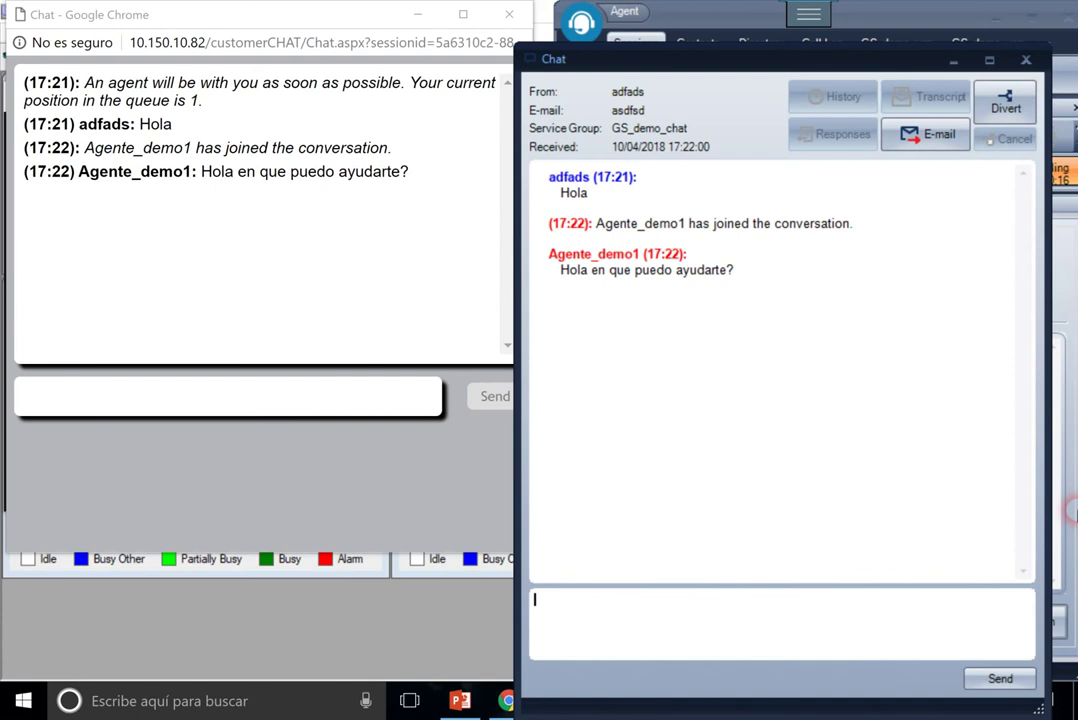
left_click(953, 70)
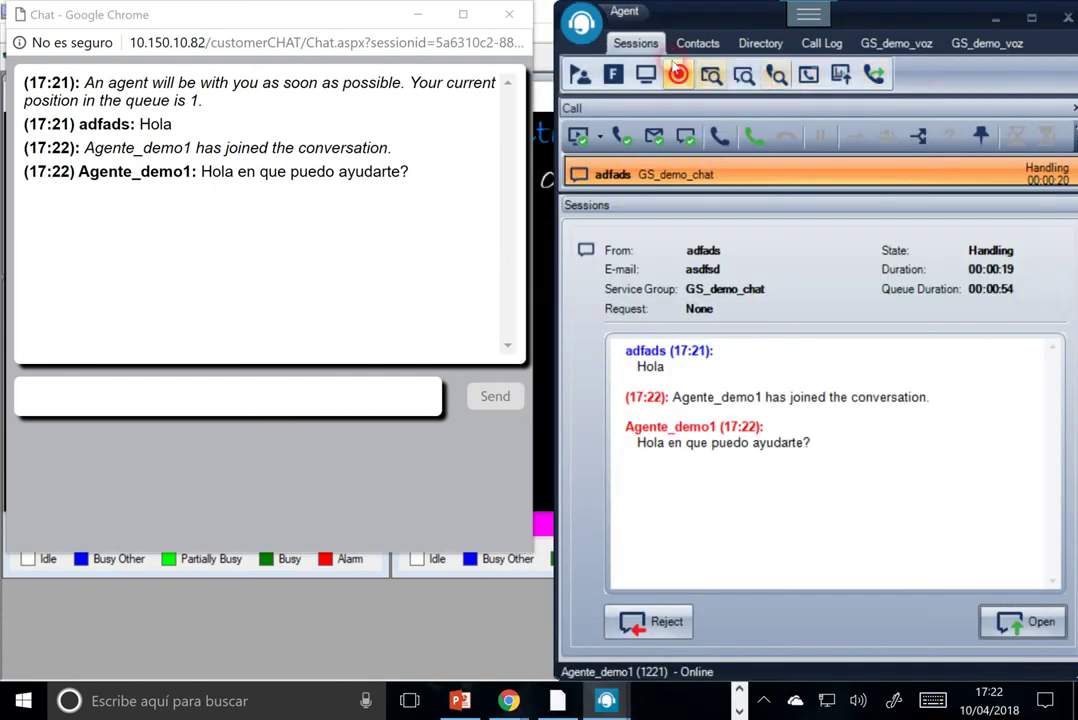
left_click(547, 480)
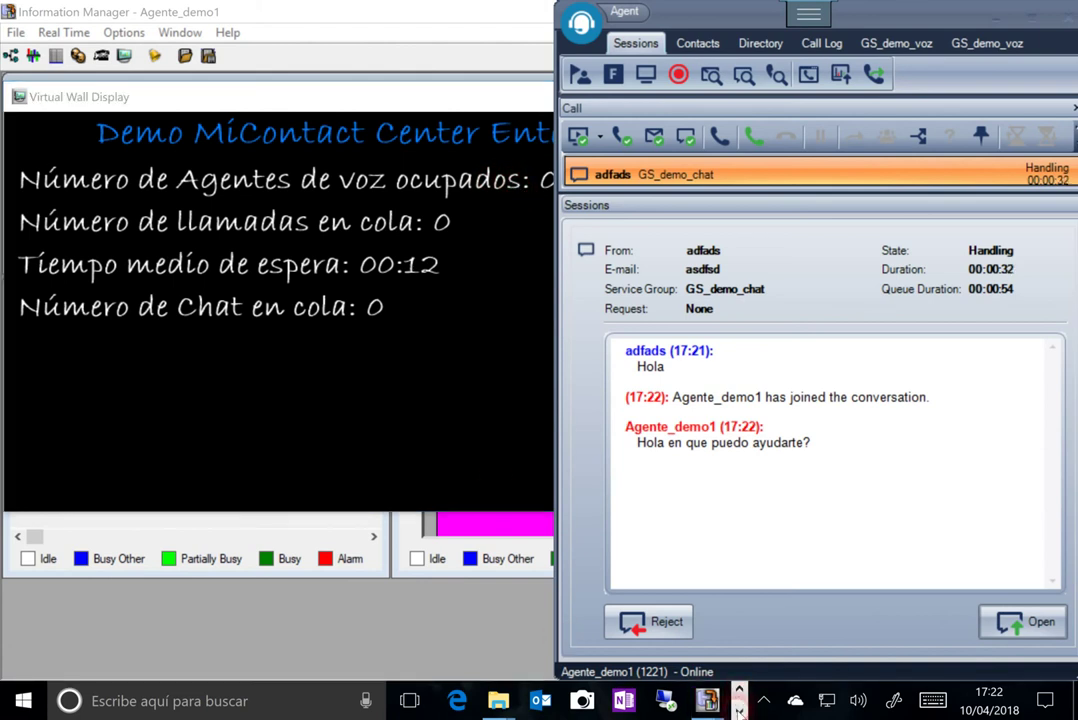
Step: Switch to Firefox, log in to the Mitel page with the prefilled credentials and minimise the Agent window
left_click(738, 711)
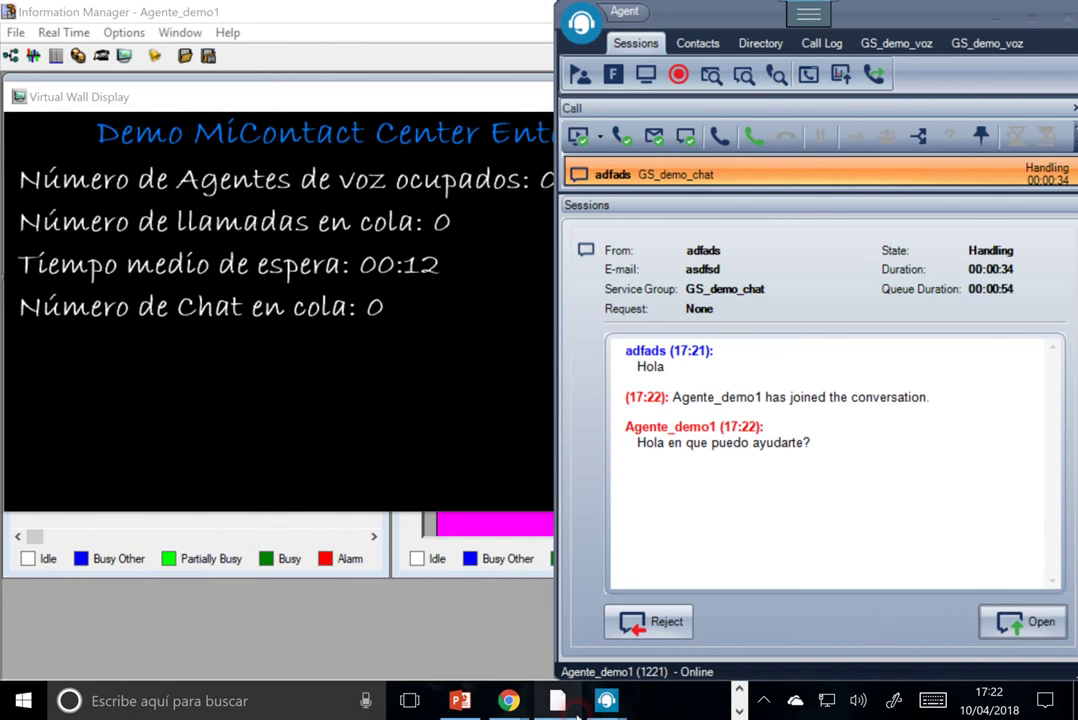
left_click(739, 690)
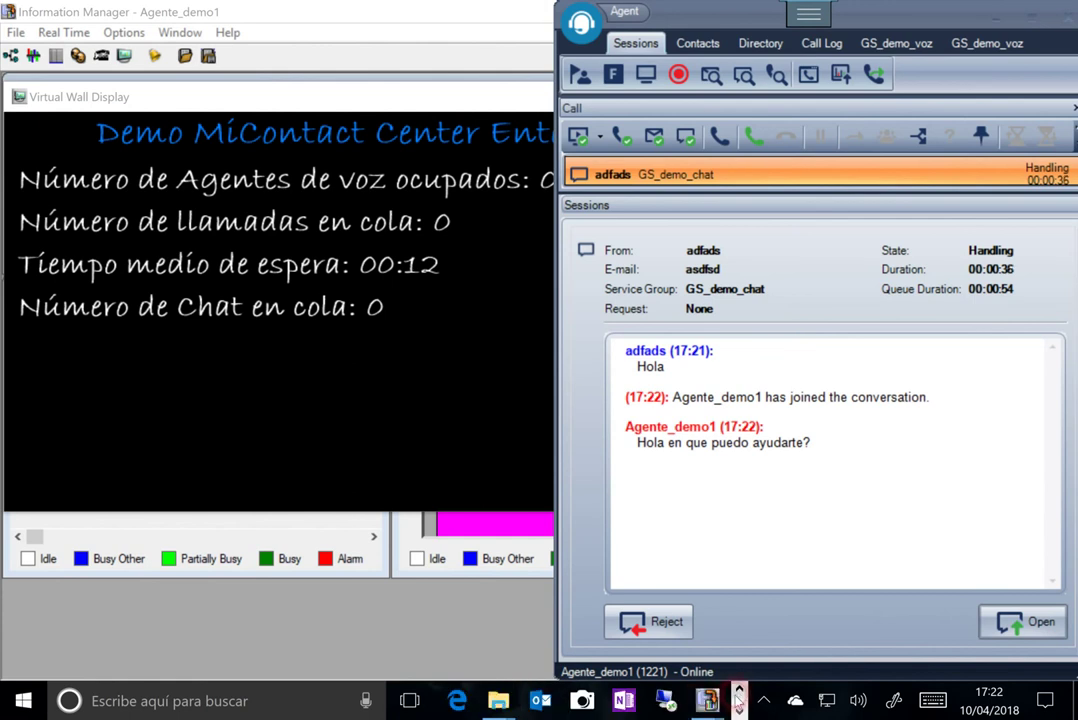
left_click(739, 711)
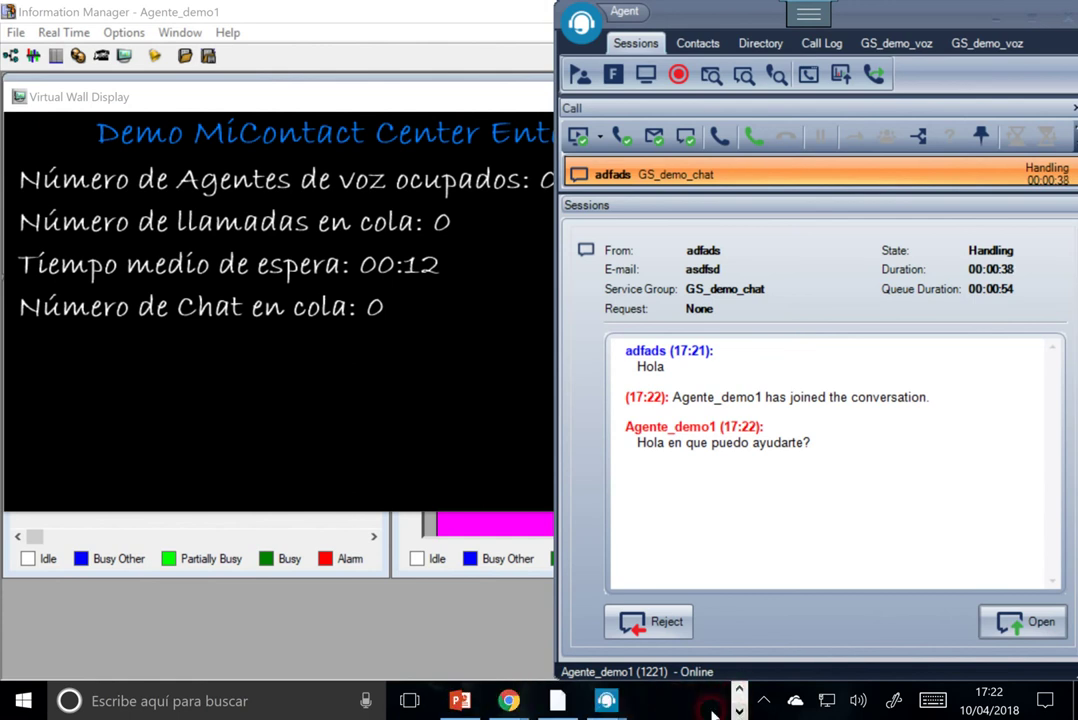
left_click(557, 700)
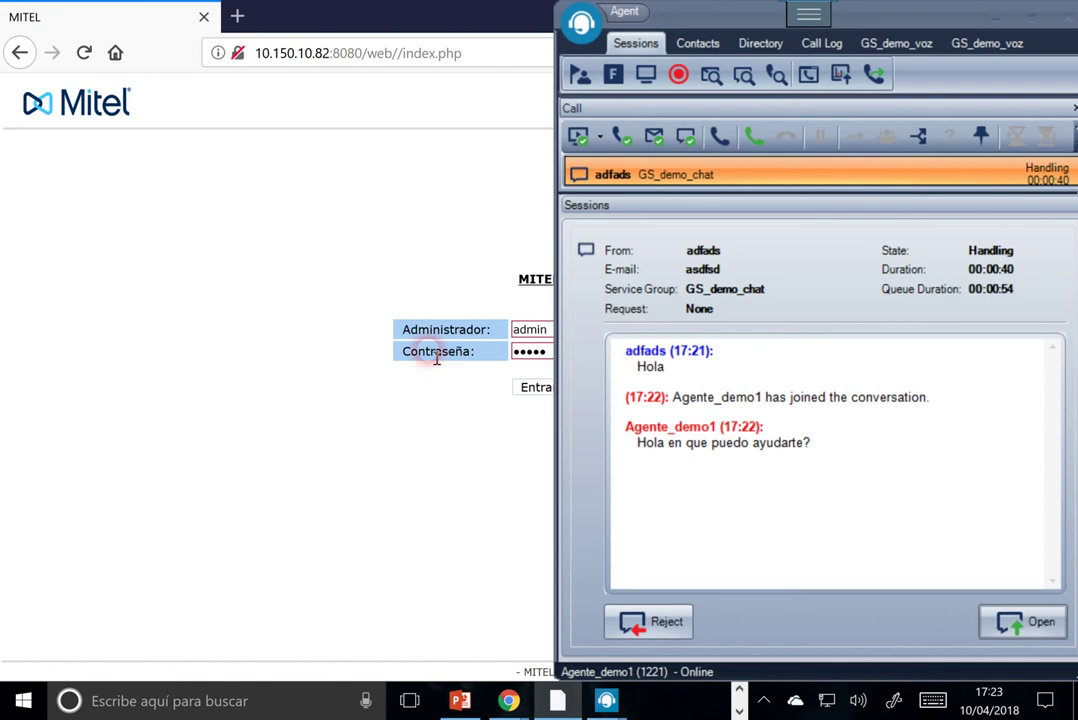
left_click(810, 220)
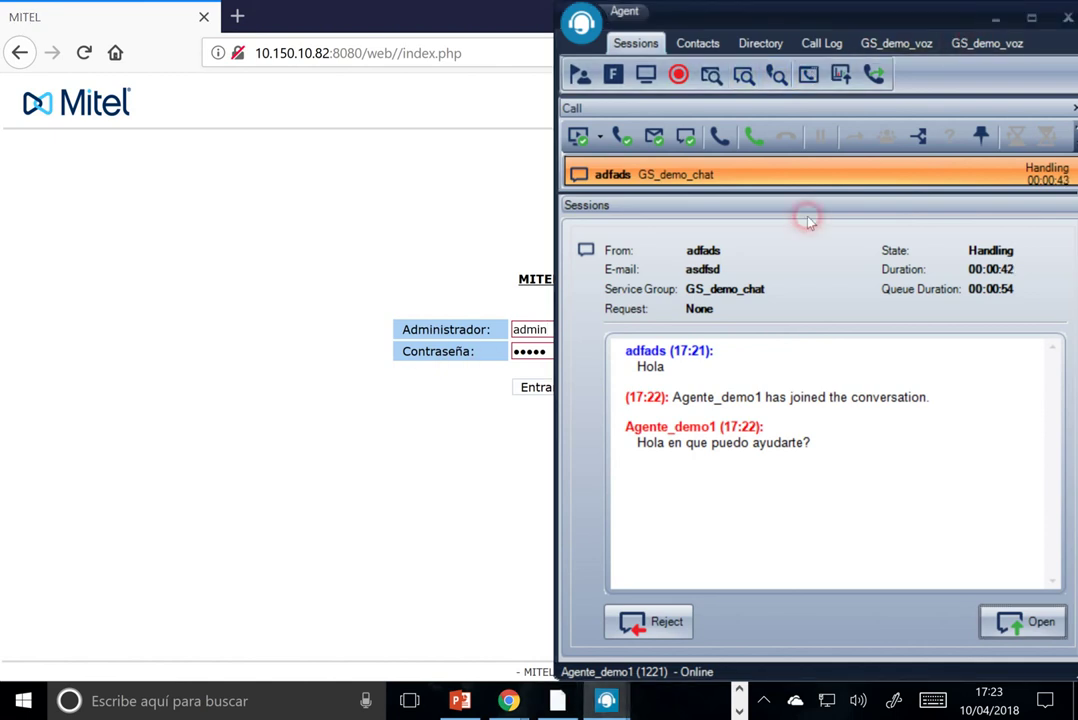
left_click(535, 387)
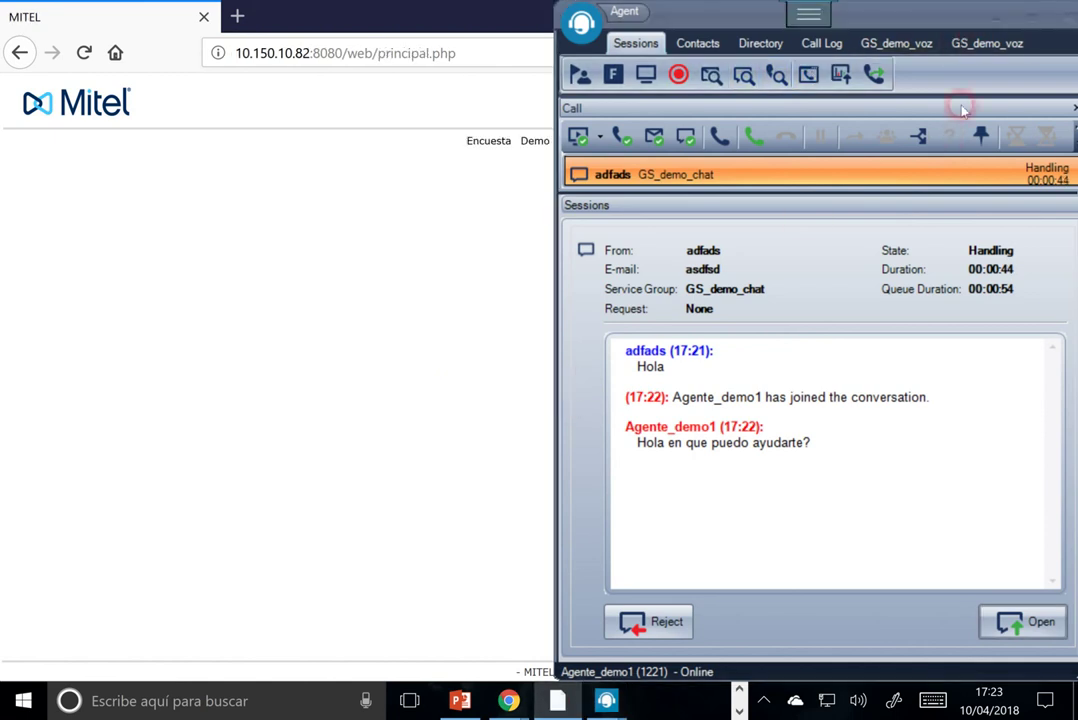
left_click(1003, 16)
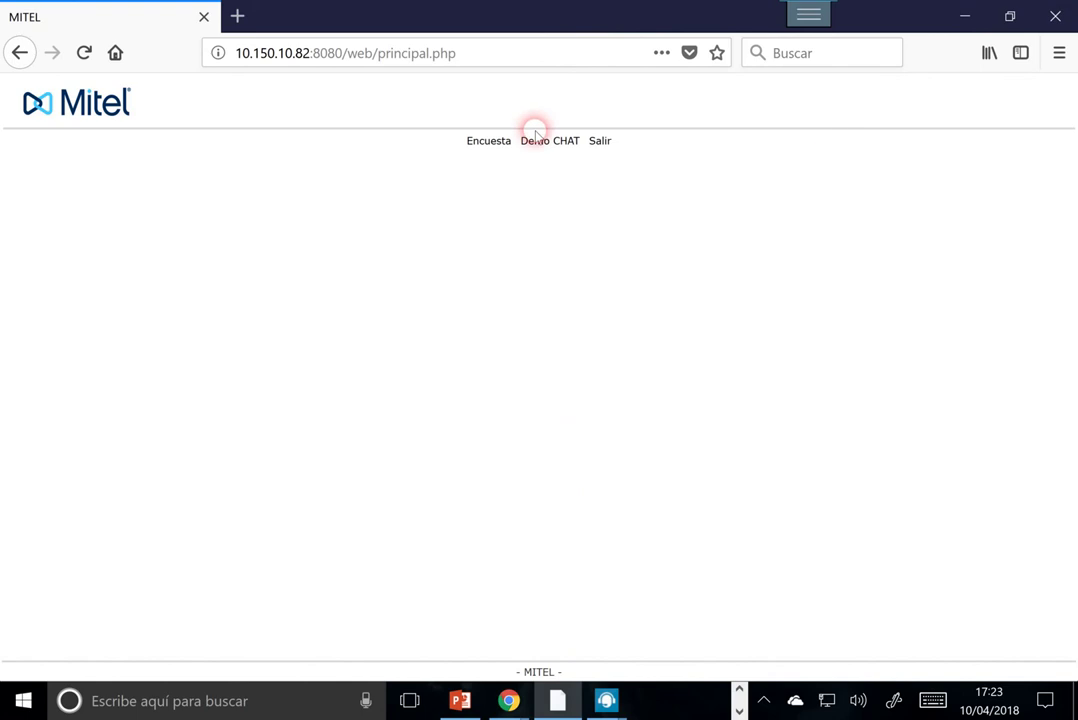
Step: Open the Demo CHAT page, fill in the customer's name and e-mail with placeholder text and open a second chat session
left_click(535, 136)
left_click(560, 243)
type("zxfc")
left_click(575, 264)
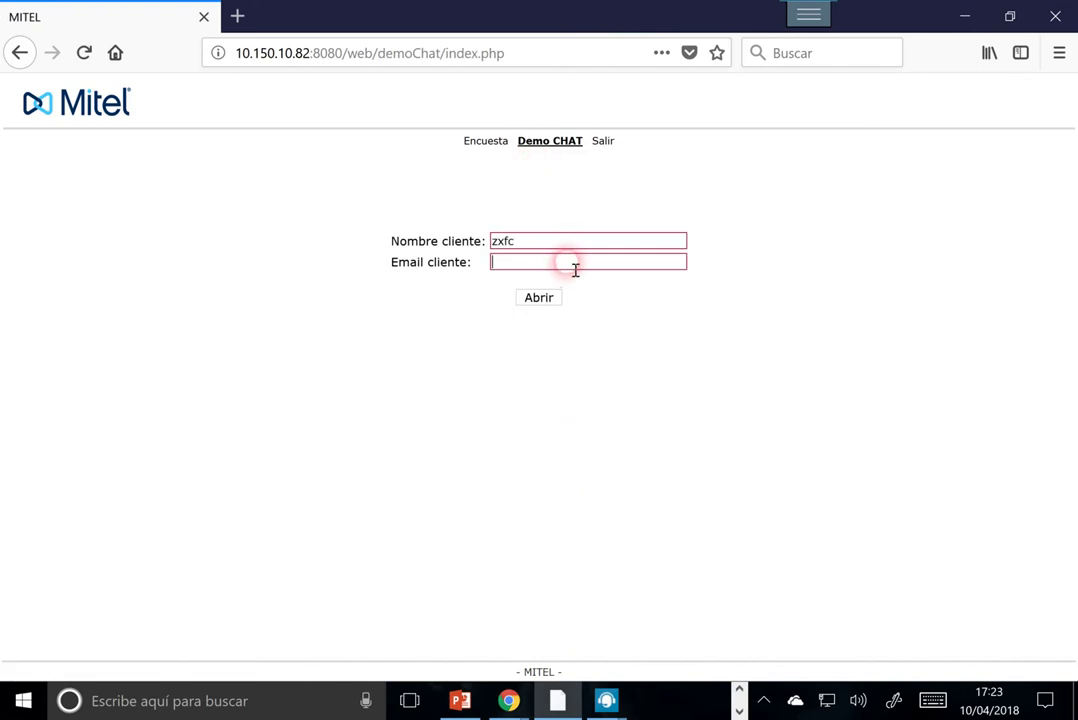
type("fd")
left_click(540, 297)
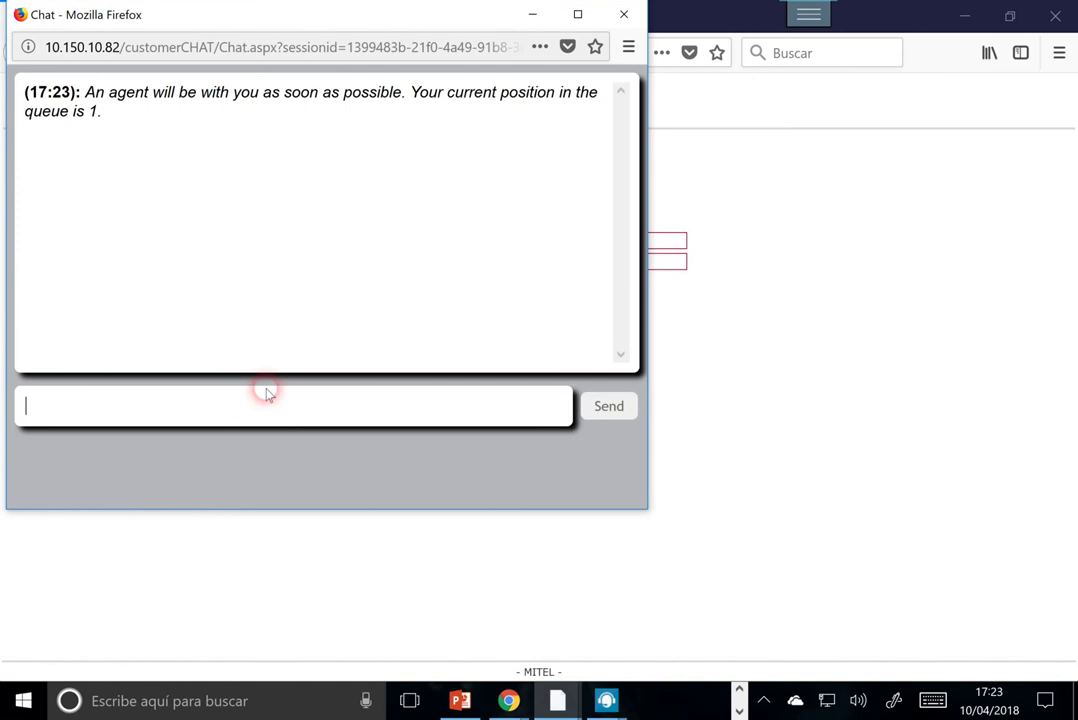
Step: Send the message "zsdgdfd" in the second customer chat
type("zsdgdfd")
left_click(592, 408)
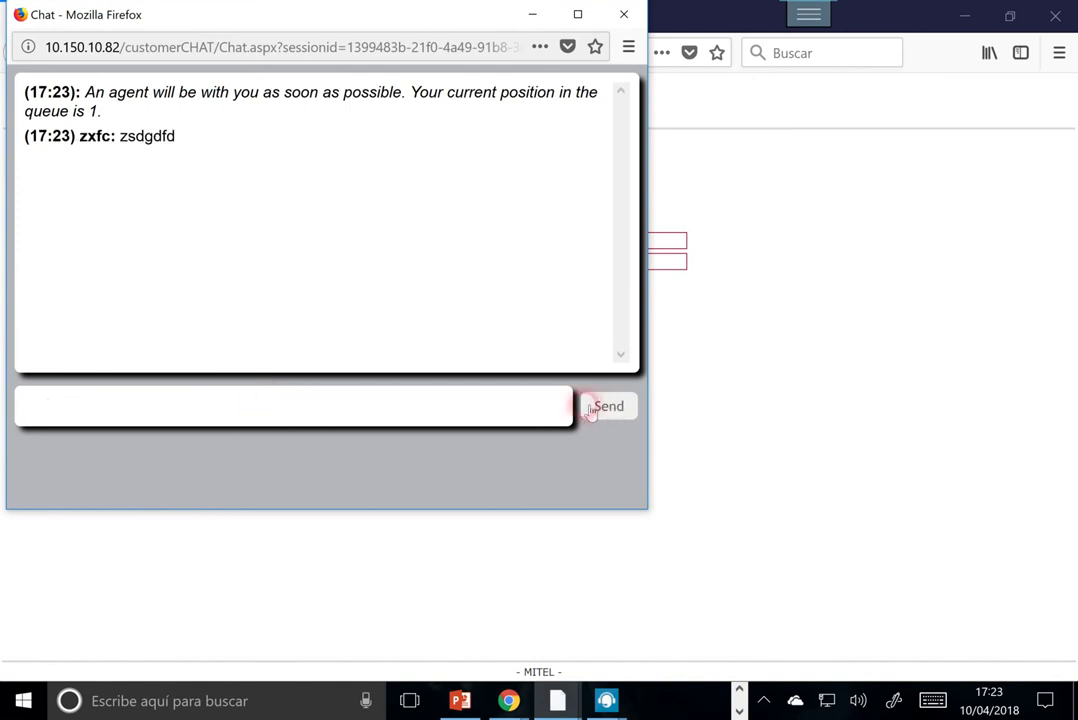
left_click(590, 406)
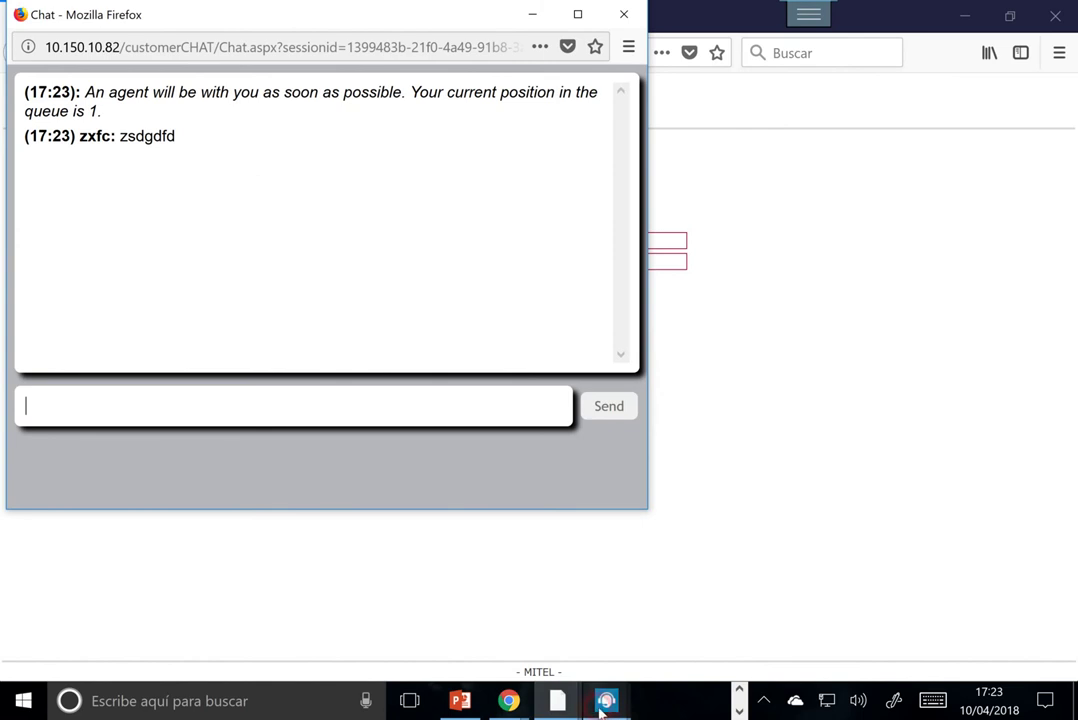
Step: Switch to the Virtual Wall Display and check its Chat en cola row
mouse_move(608, 704)
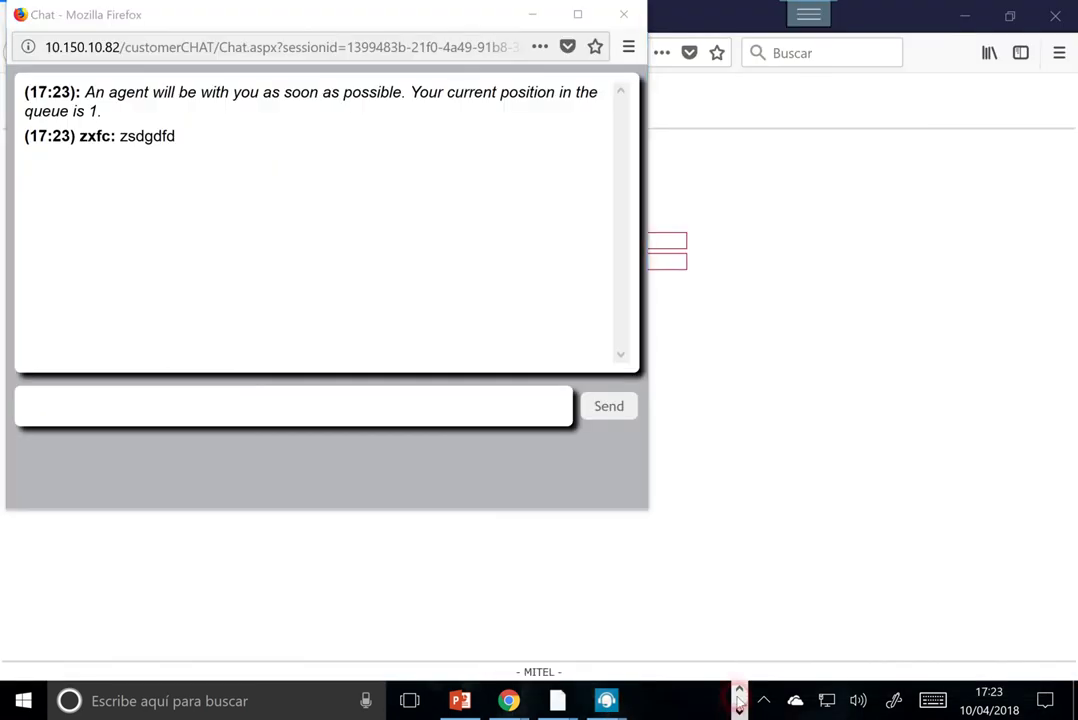
left_click(738, 688)
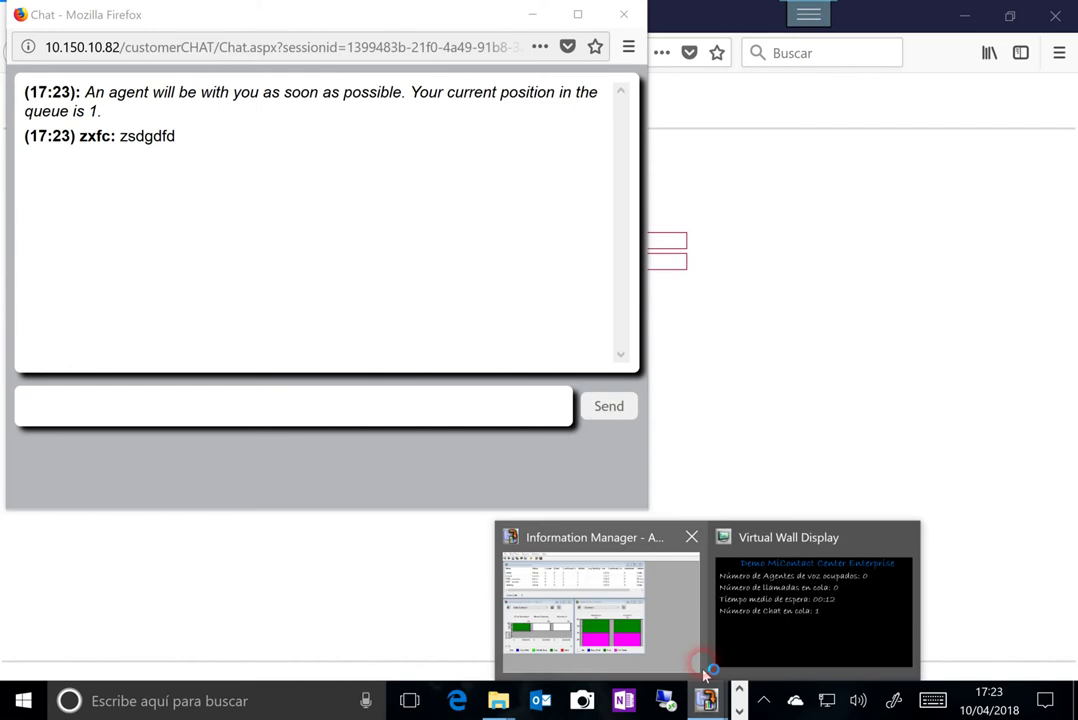
left_click(736, 678)
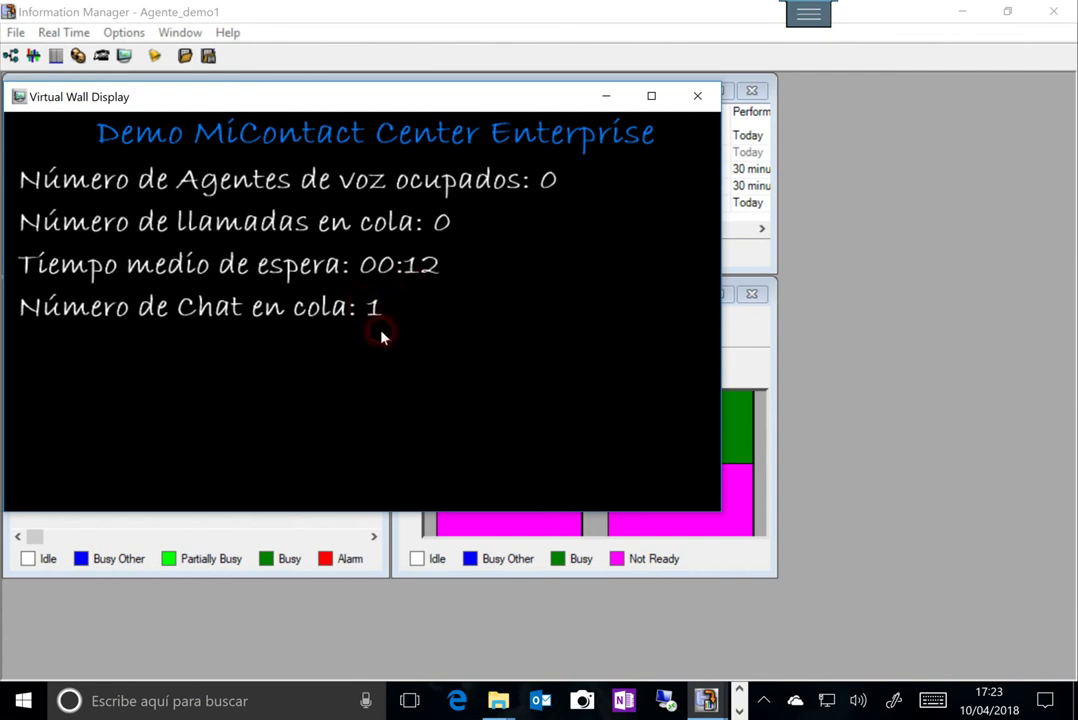
Step: Return to the agent's window for the first chat and disconnect that chat session
left_click(738, 710)
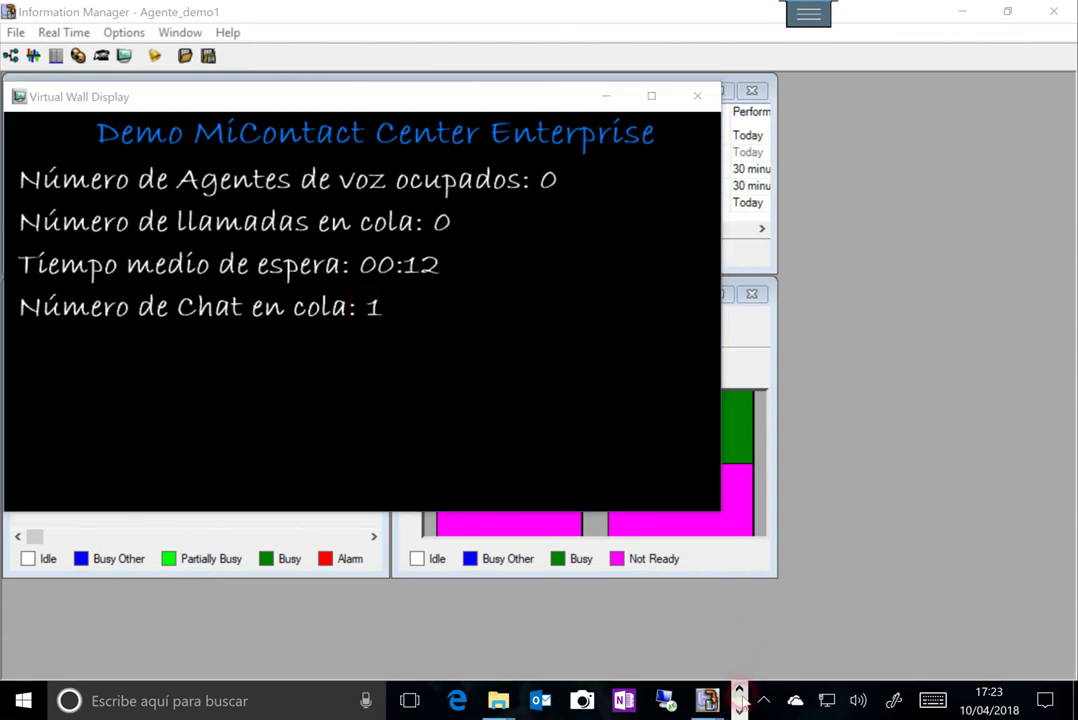
mouse_move(607, 700)
left_click(674, 621)
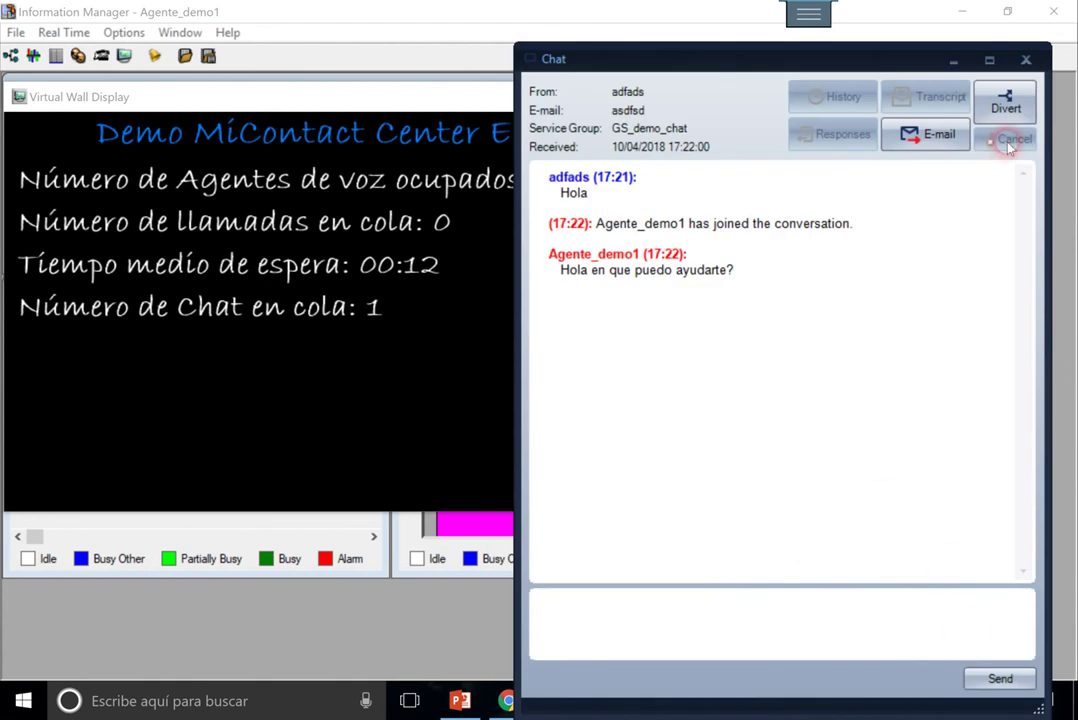
left_click(1027, 60)
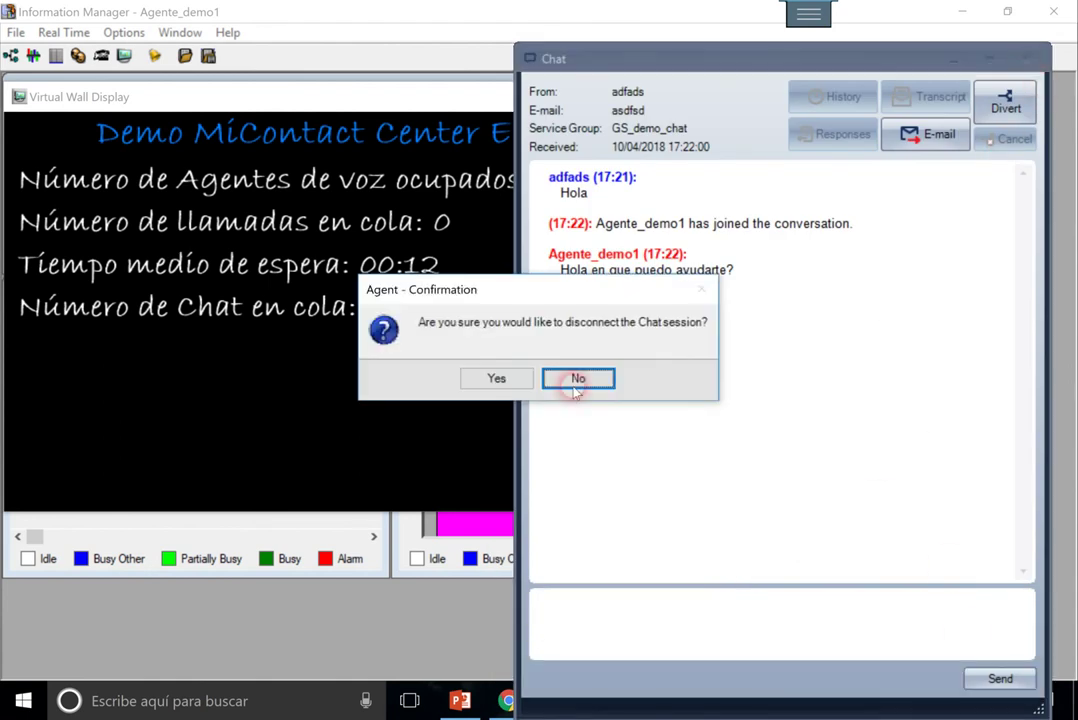
left_click(497, 379)
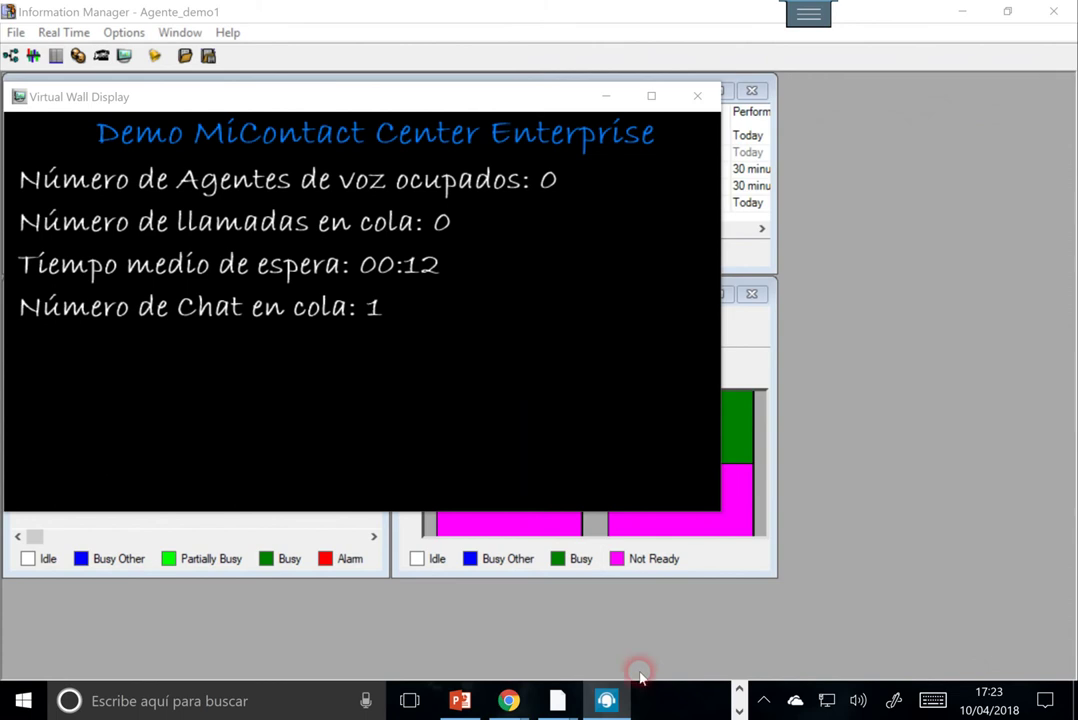
Step: Bring the Agent window back and end the clerical time of the disconnected chat
left_click(608, 701)
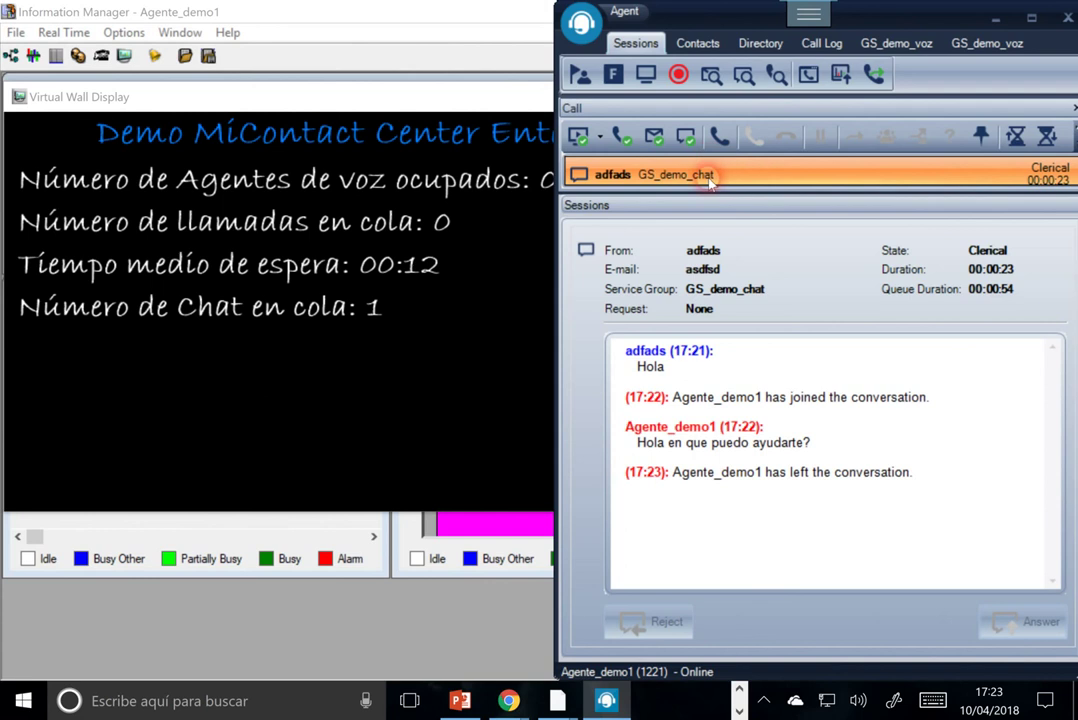
mouse_move(710, 180)
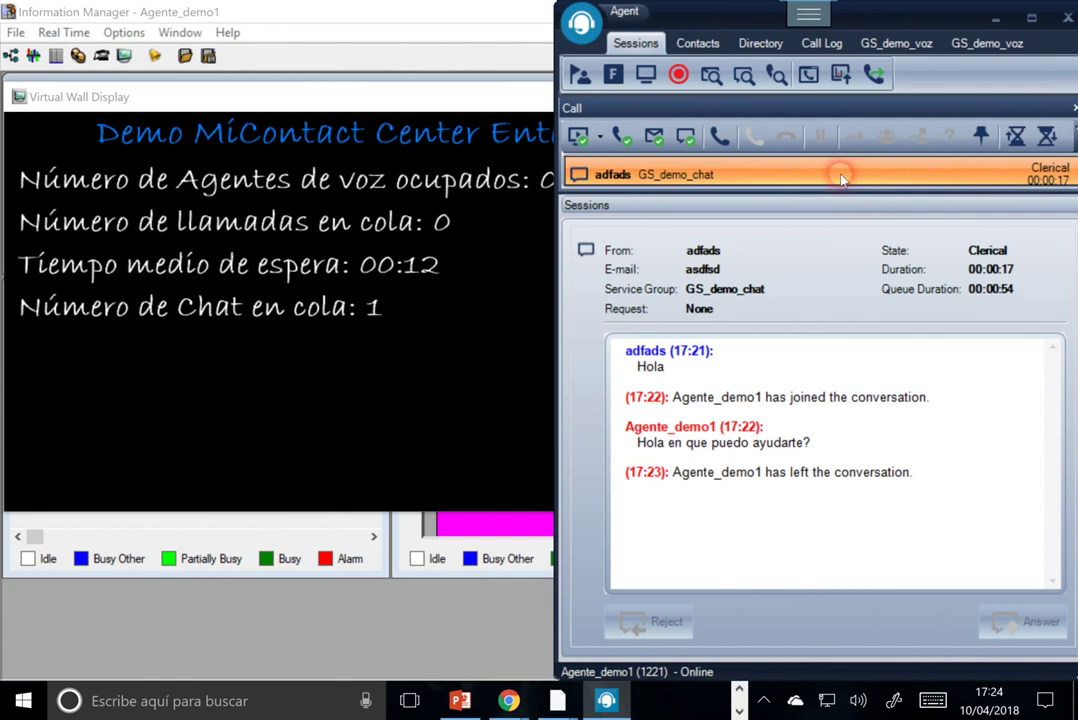
mouse_move(754, 175)
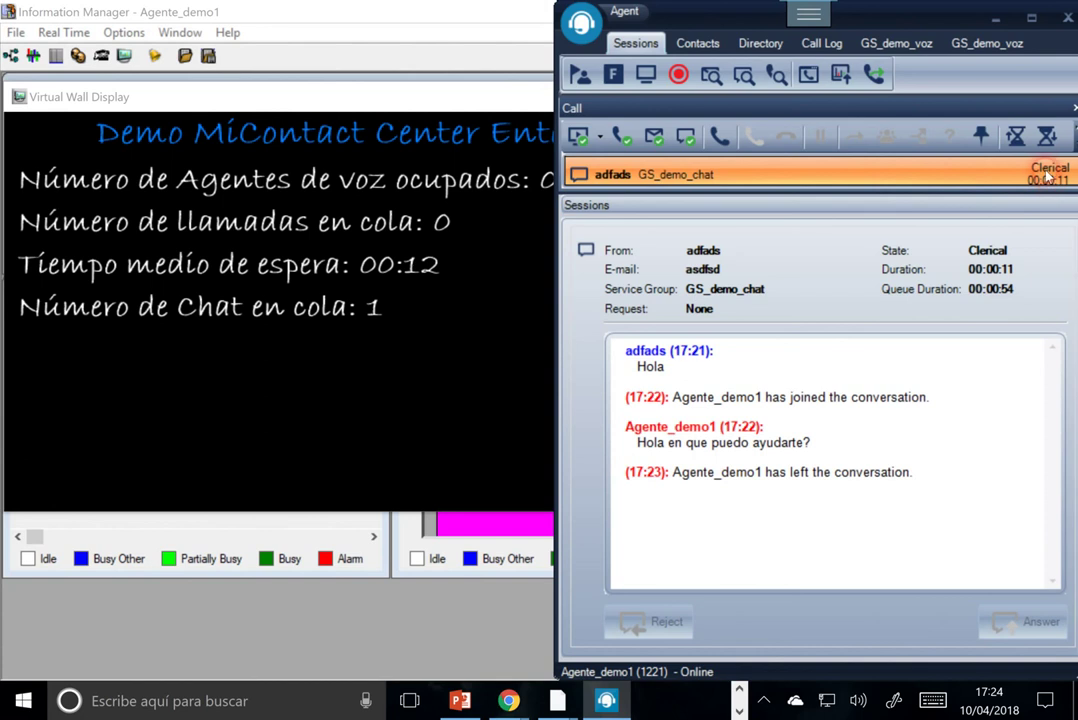
left_click(1046, 135)
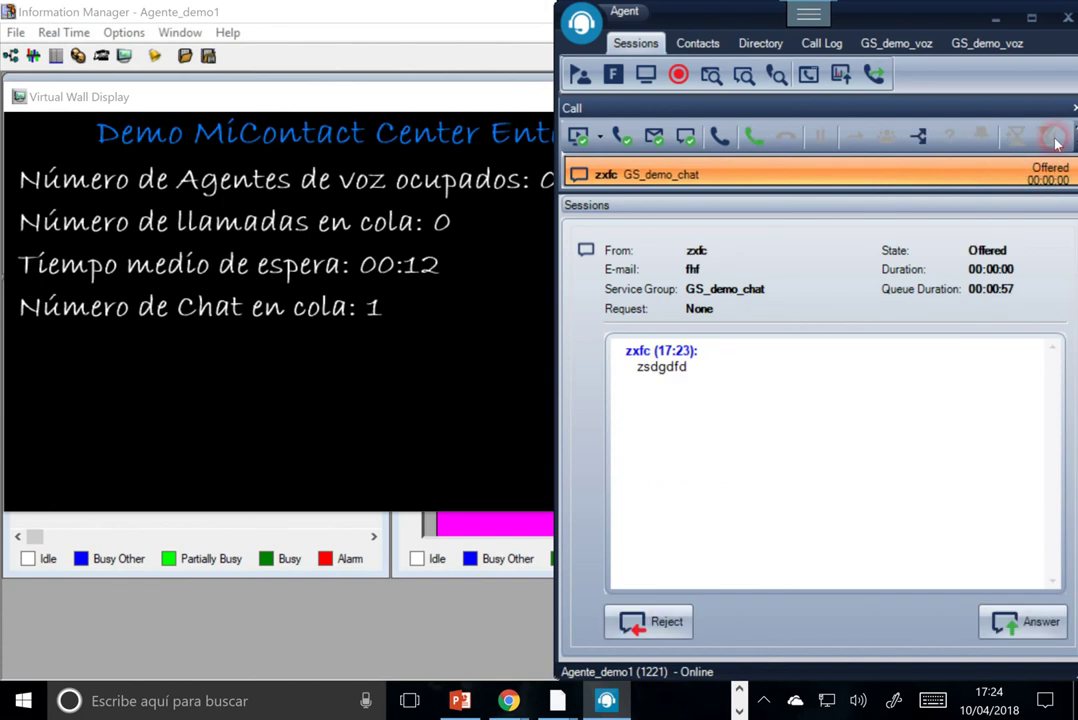
Step: Answer the second chat offered from GS_demo_chat and send the reply "xcbvcvb"
double_click(801, 174)
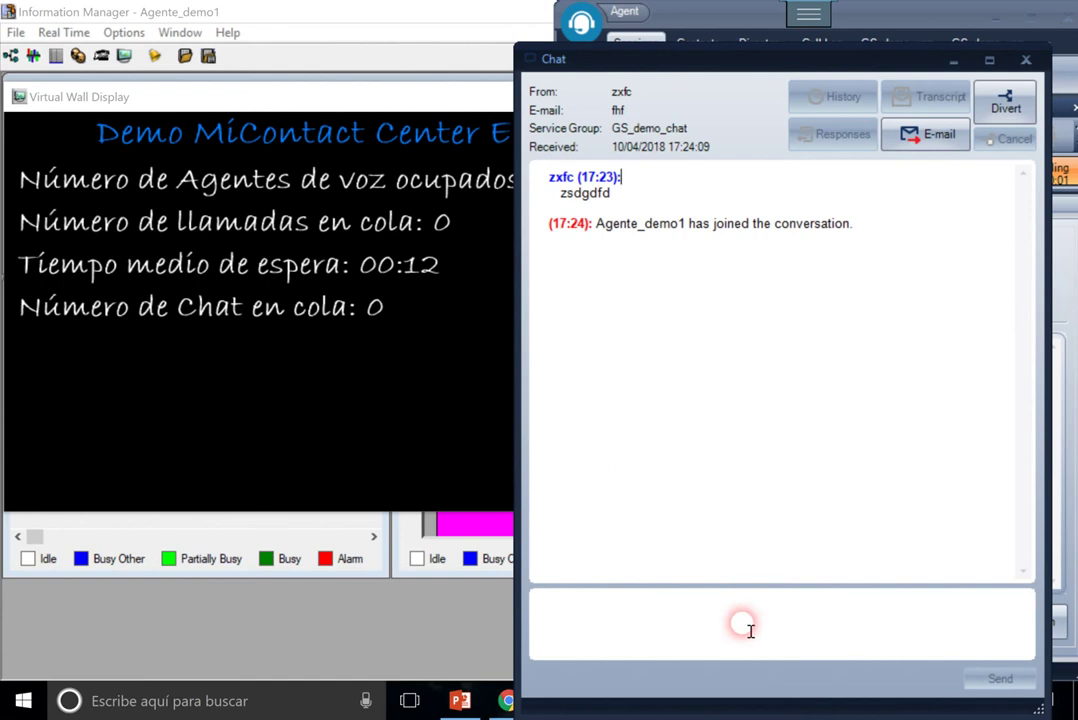
type("xcbvcvb")
key("Return")
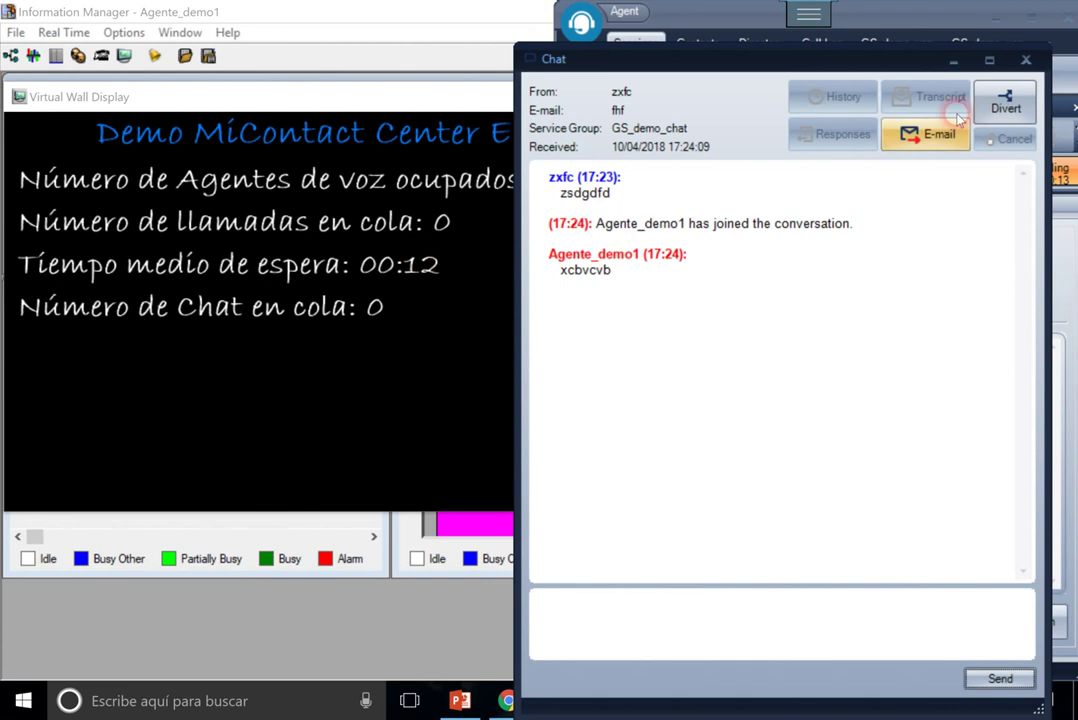
Step: Disconnect the second chat session and minimise Agent to show the full Virtual Wall Display
left_click(1023, 62)
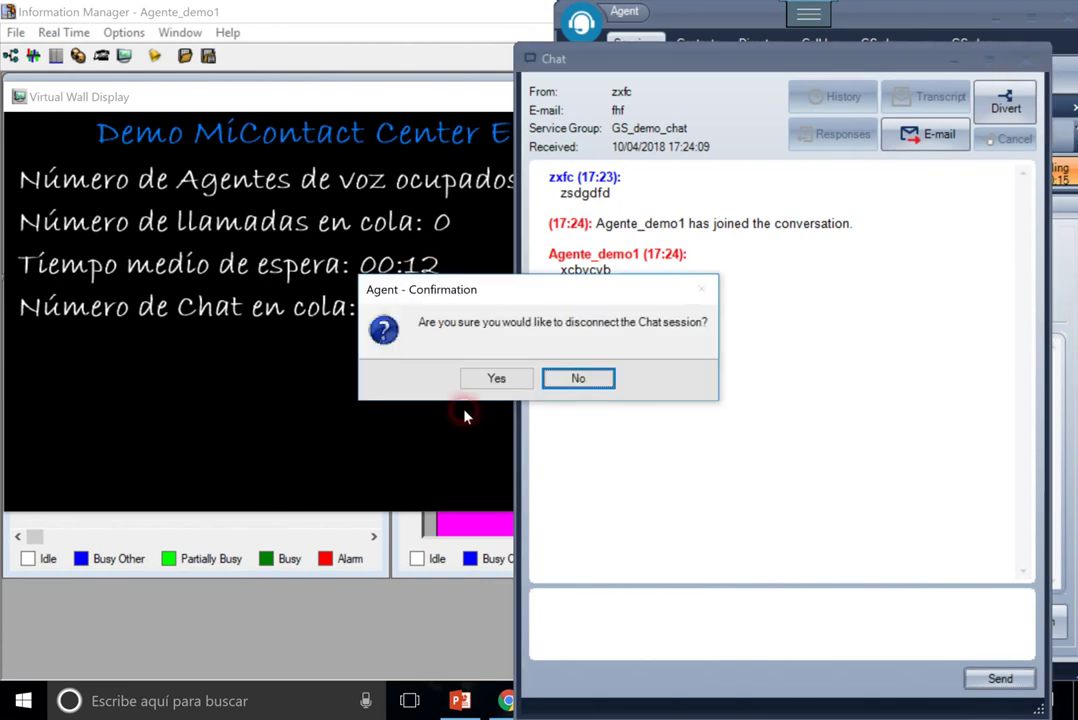
left_click(491, 377)
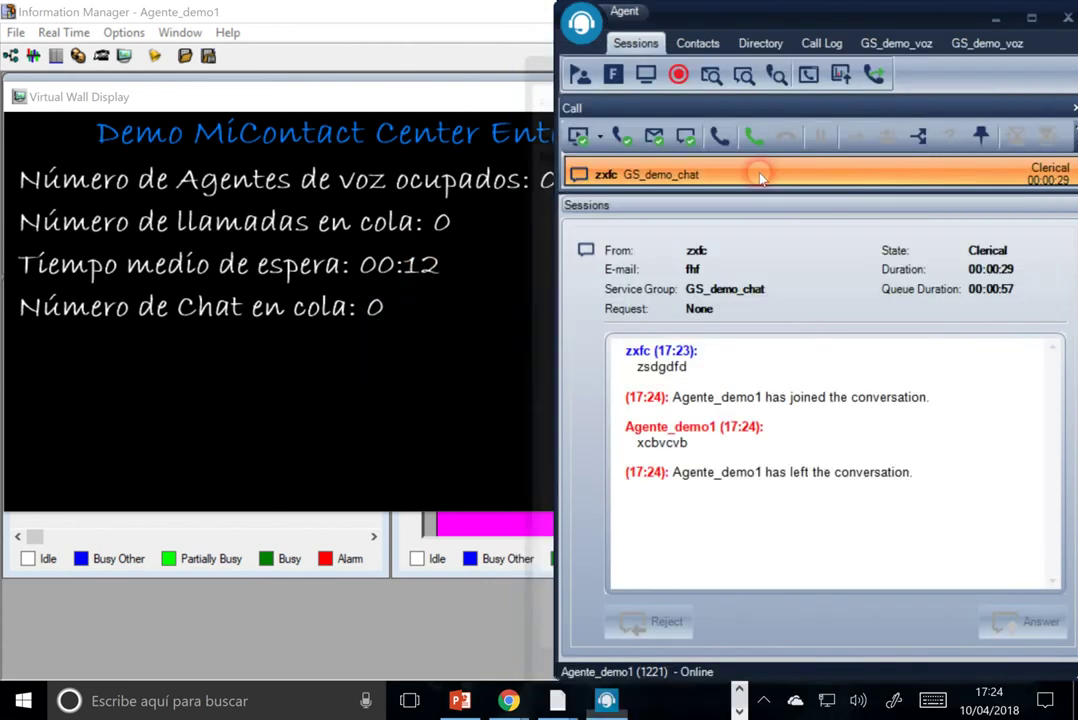
left_click(1003, 16)
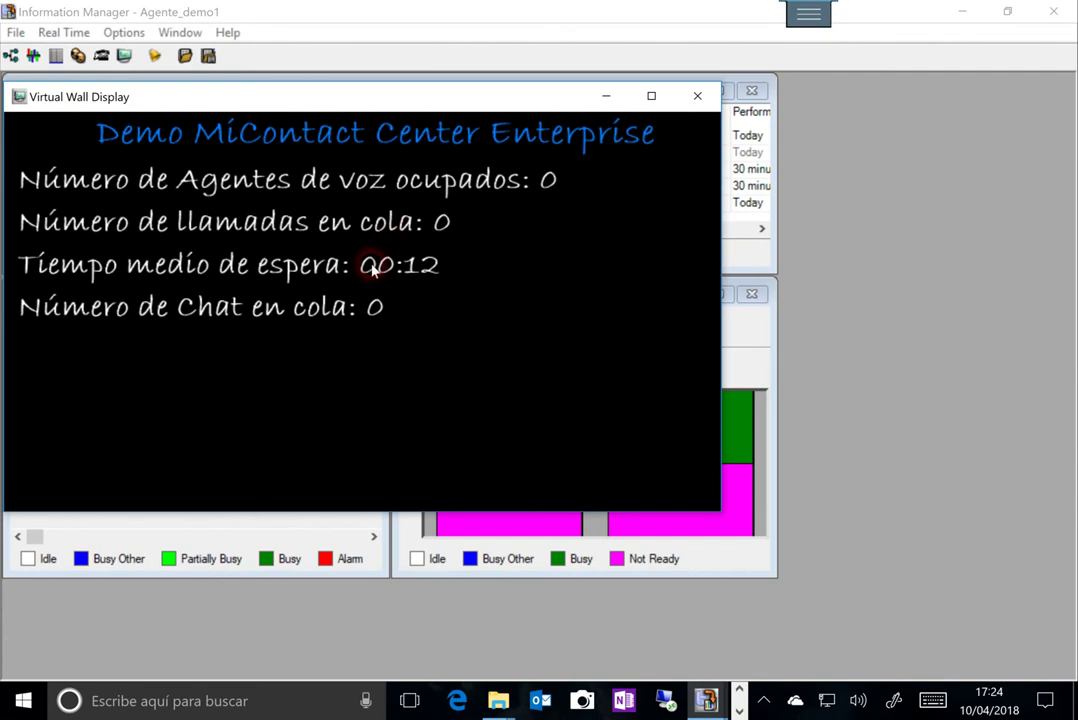